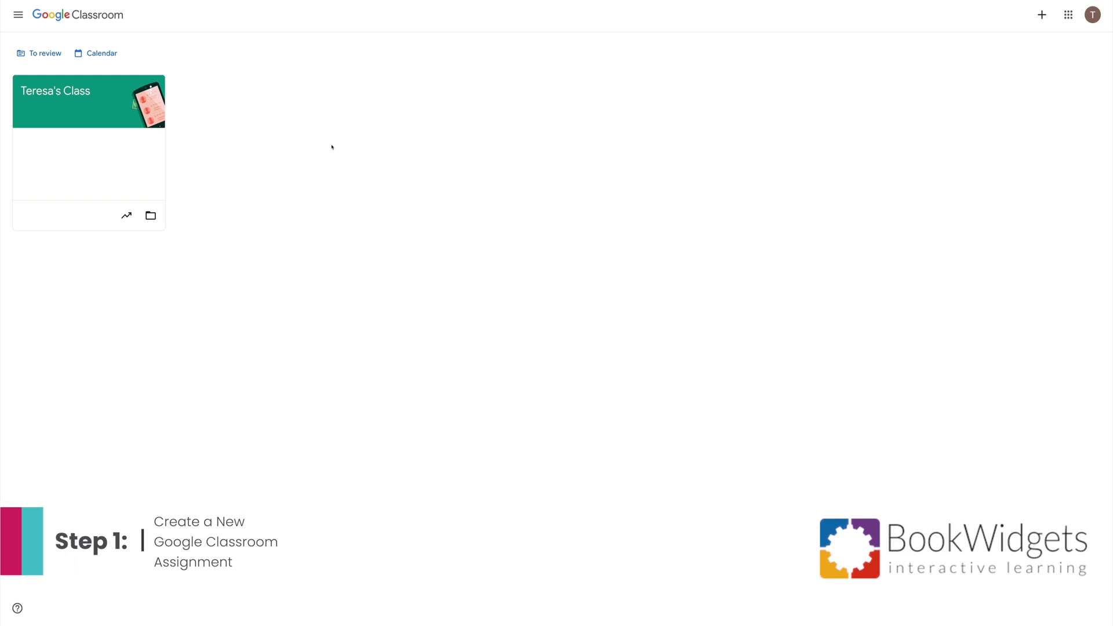
Step: From the class's Classwork page, create a new blank Assignment
click(66, 94)
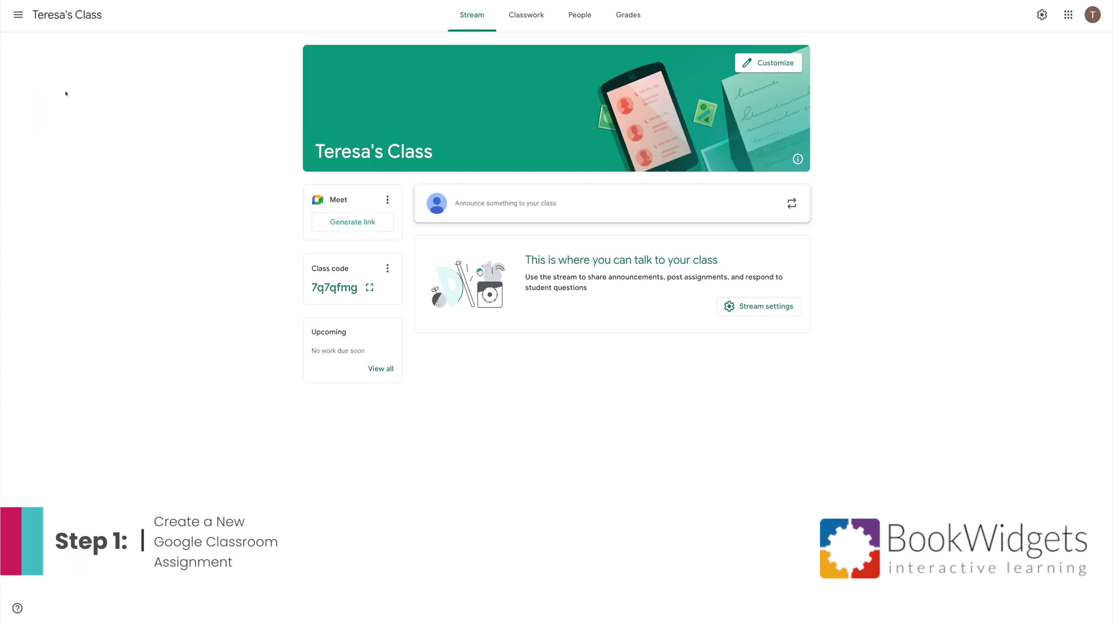
click(524, 18)
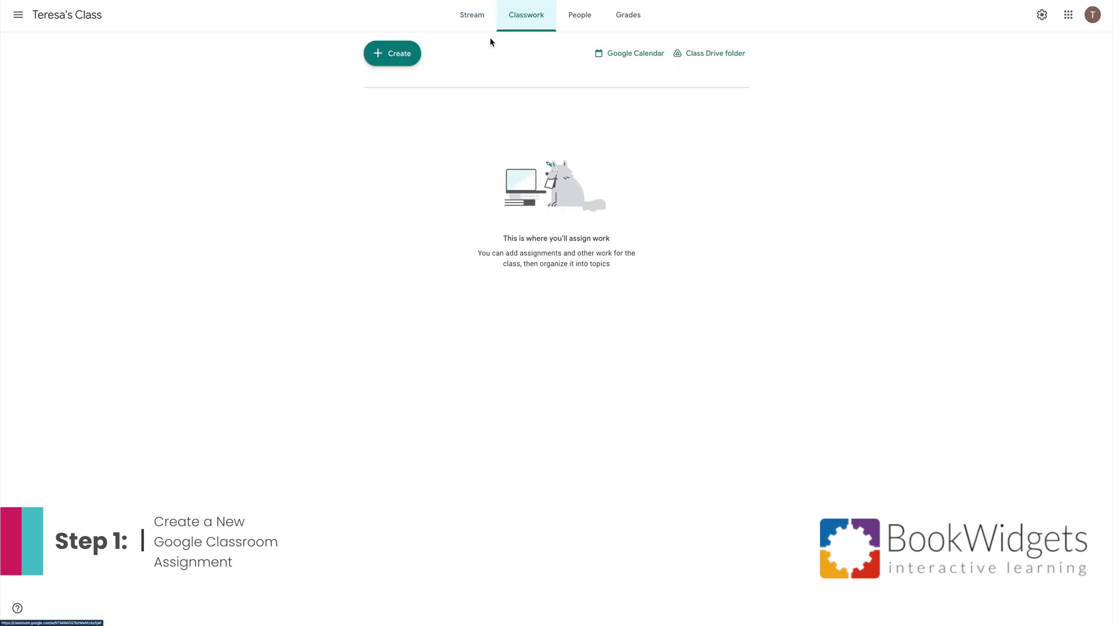
click(404, 59)
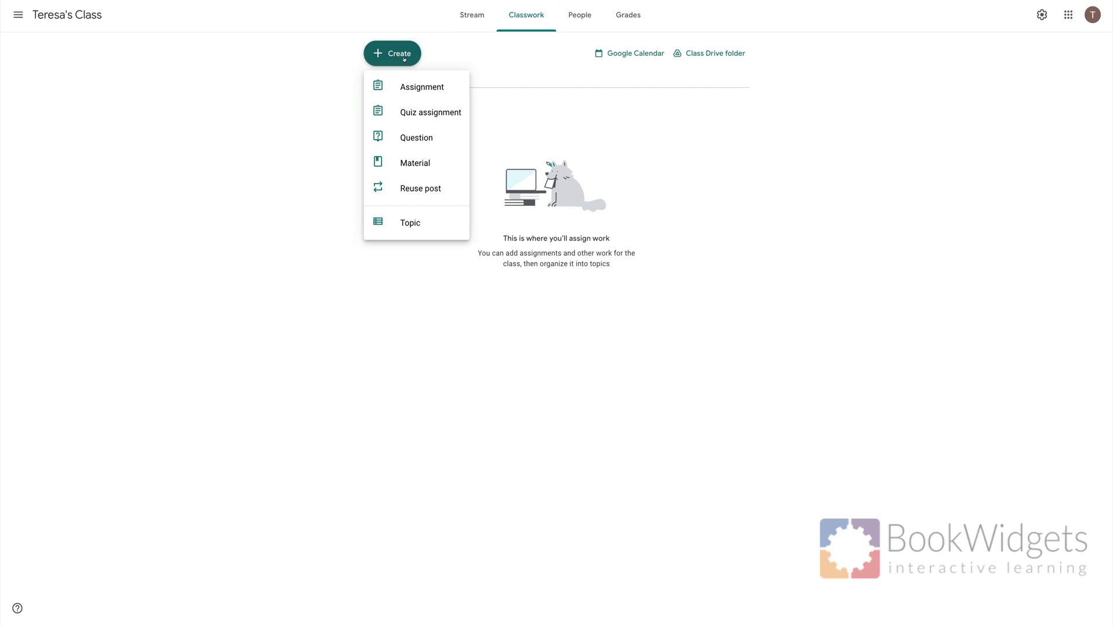
click(407, 85)
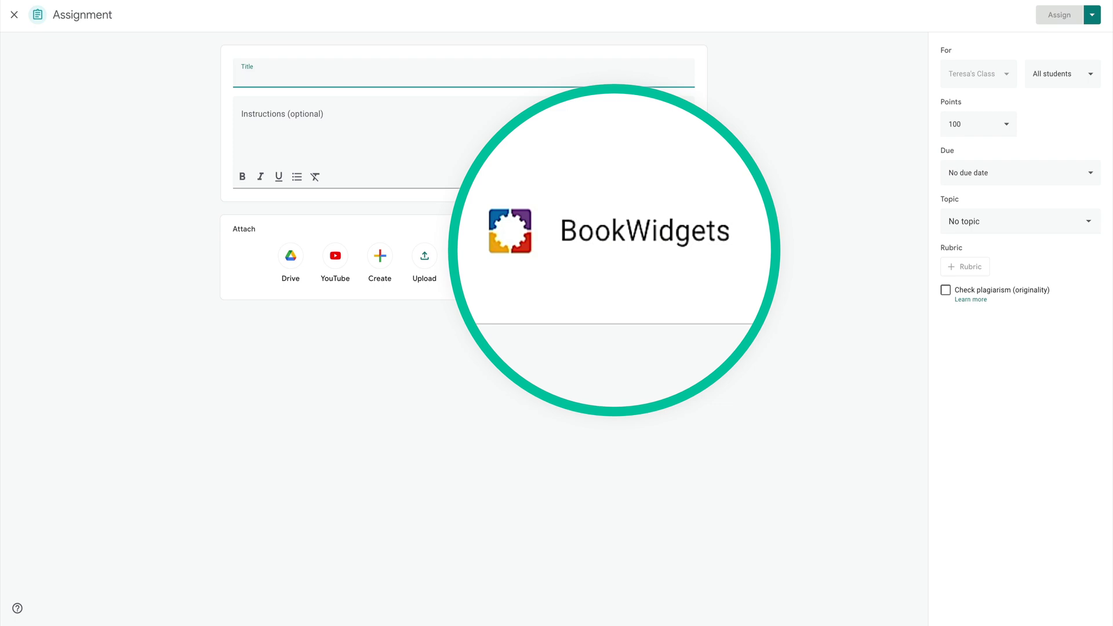
Step: Launch BookWidgets on the assignment and scroll its Examples to the Planner under Miscellaneous
click(612, 259)
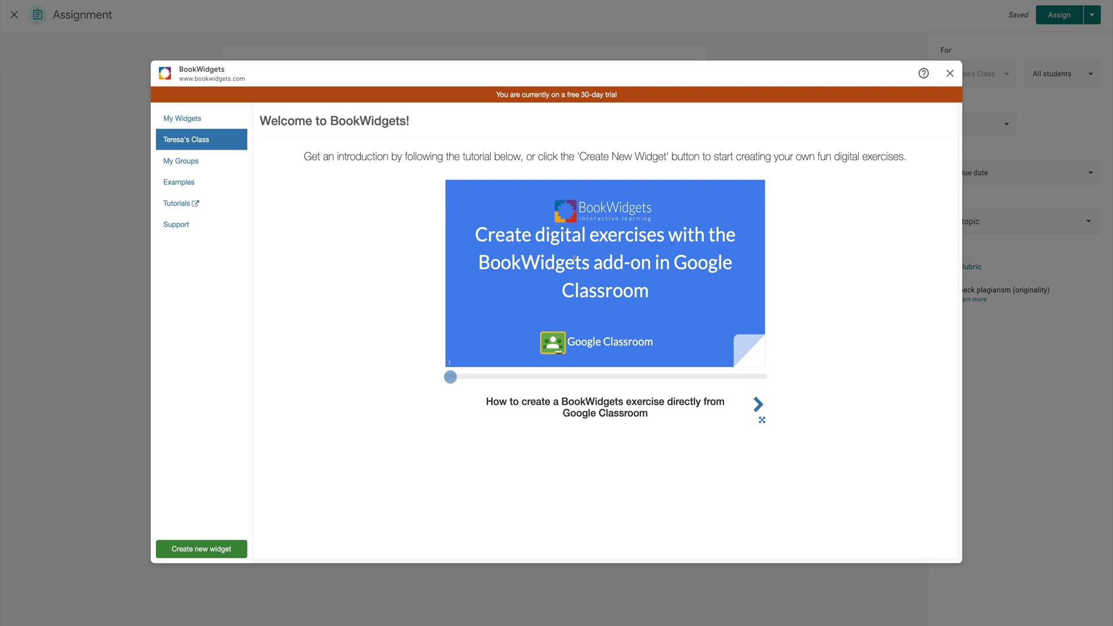
click(187, 186)
scroll(477, 311, down, 4)
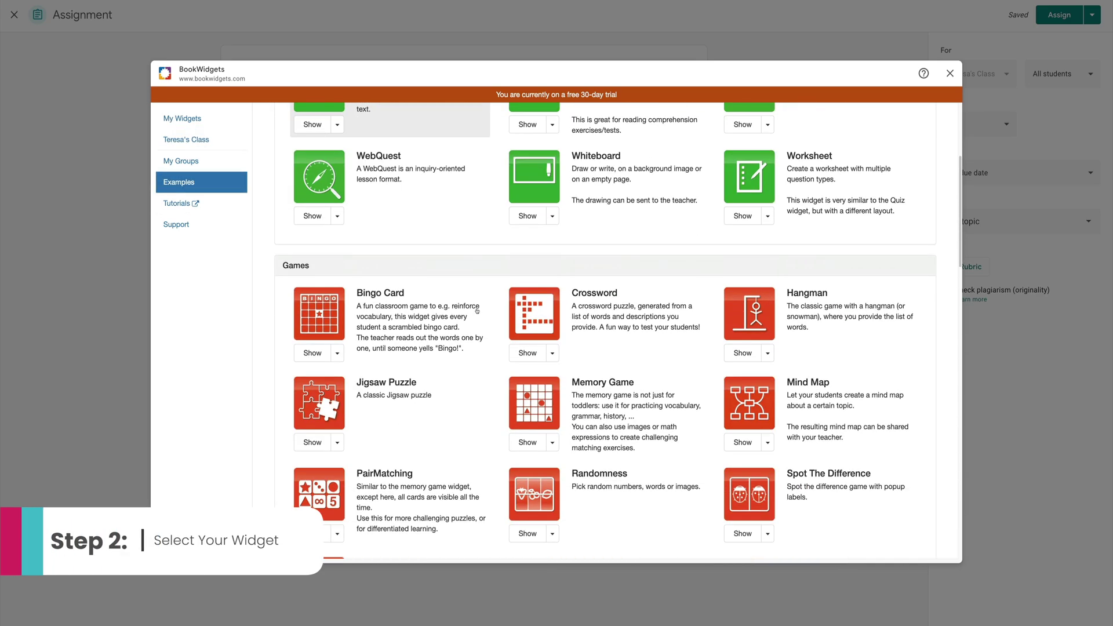
scroll(477, 311, down, 15)
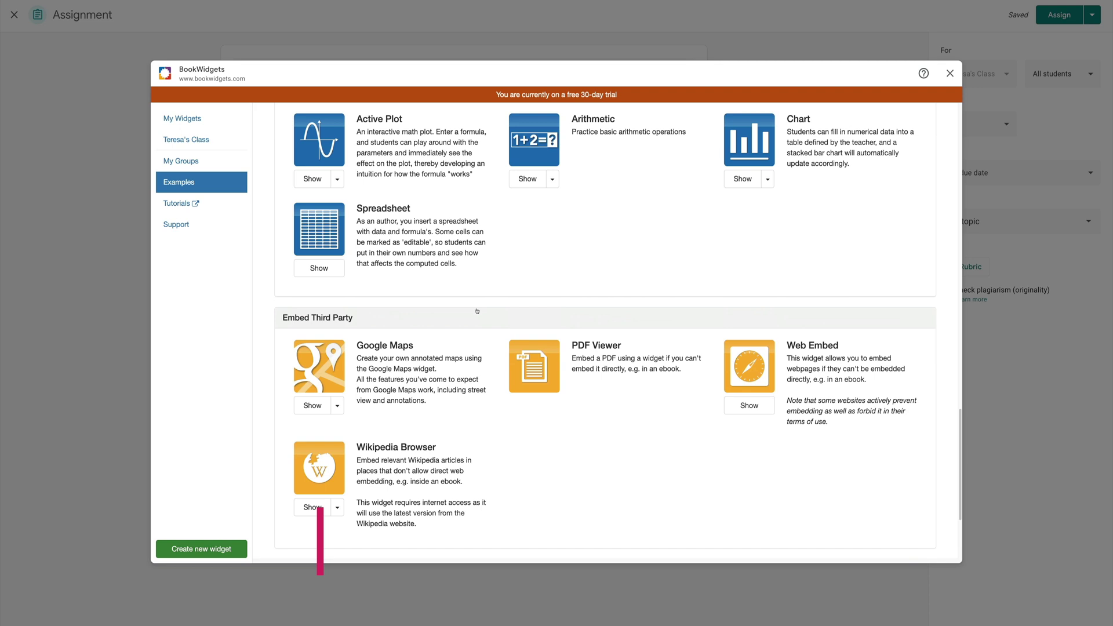
scroll(477, 311, down, 3)
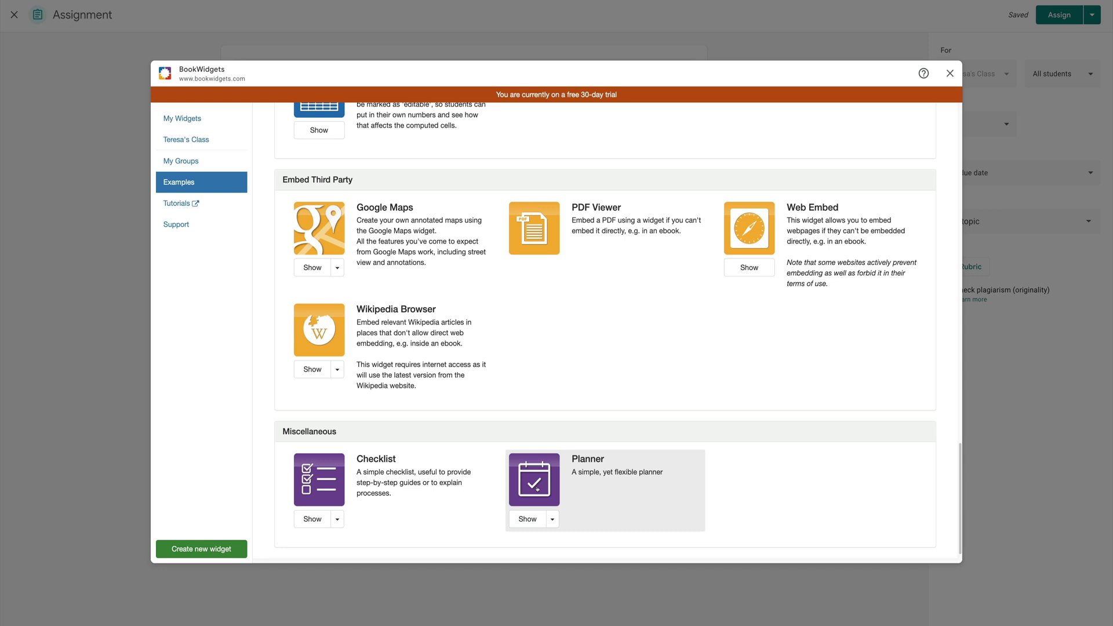
Step: Preview the Planner example, tick Arrange a Time and Place and Determine a Goal, then copy it
click(532, 516)
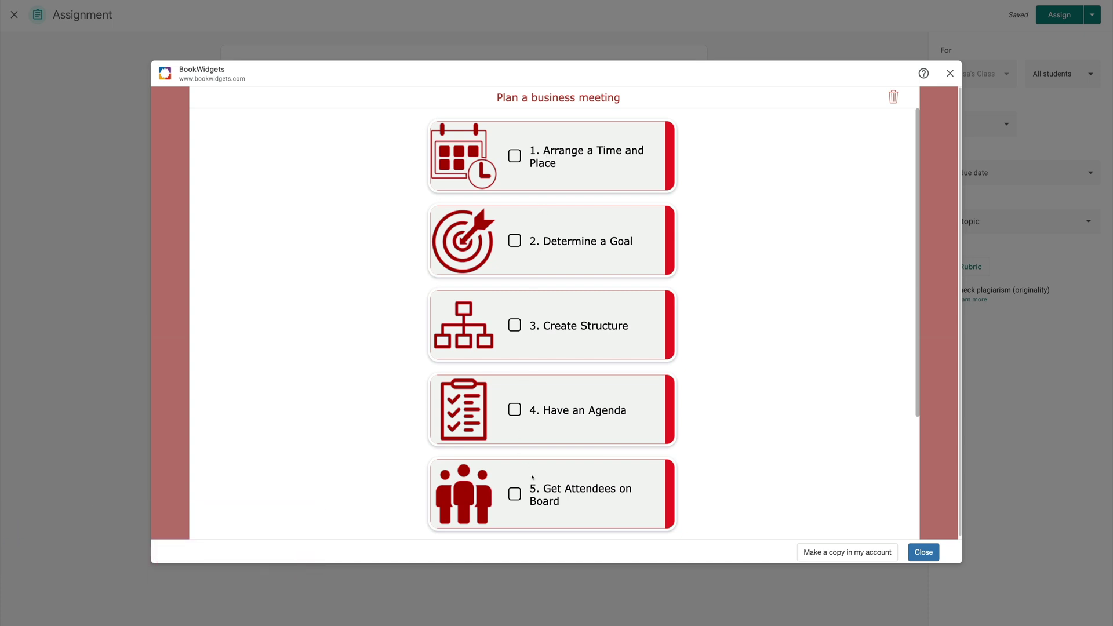
click(514, 155)
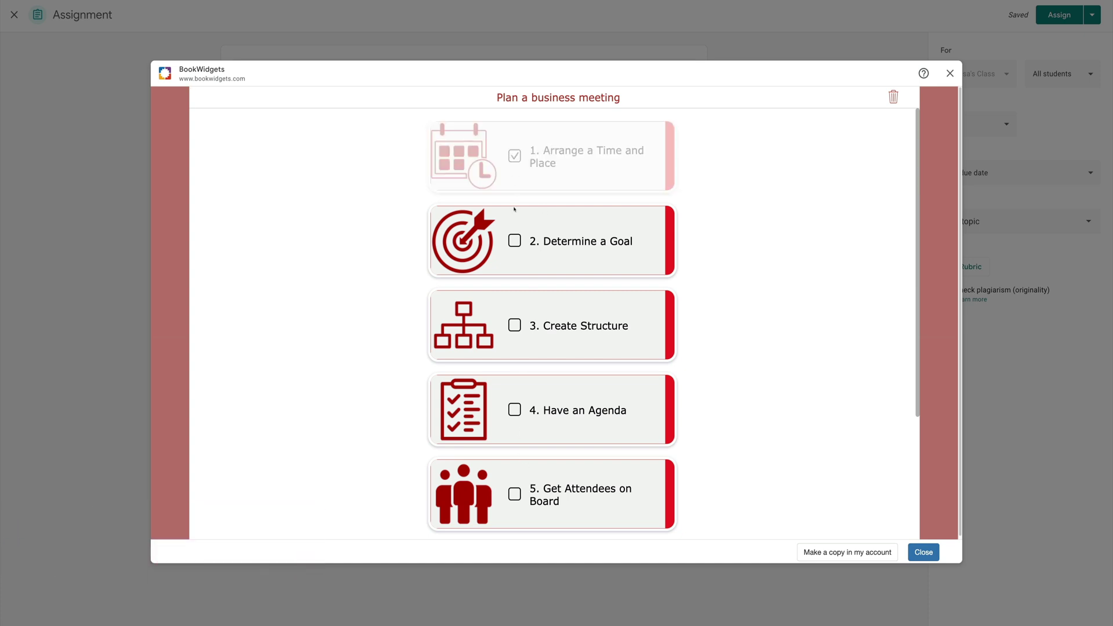
click(514, 242)
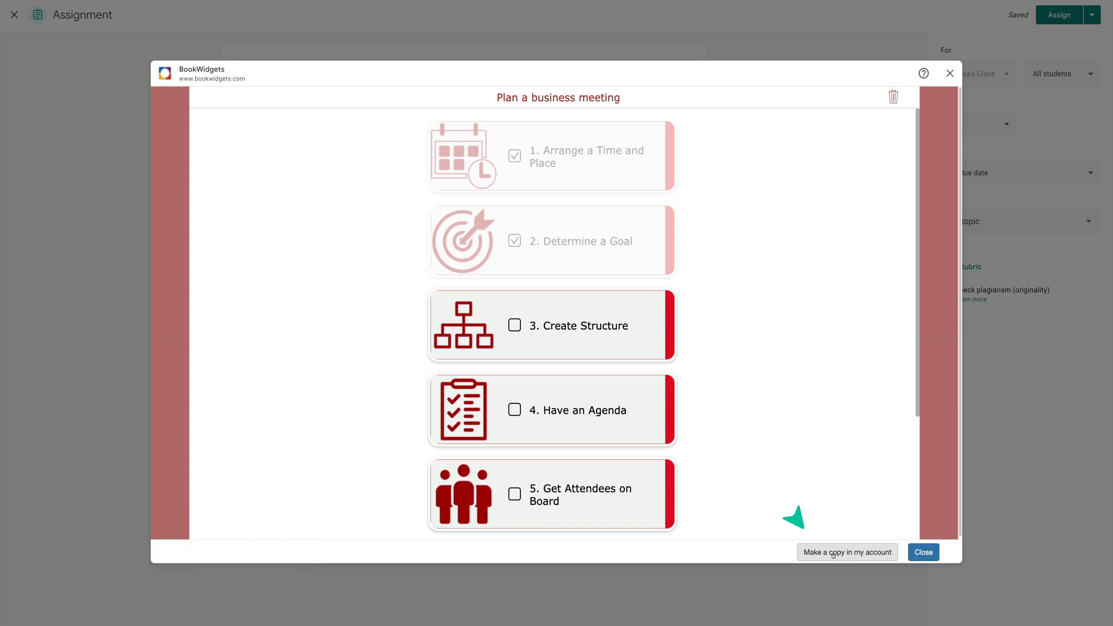
click(833, 552)
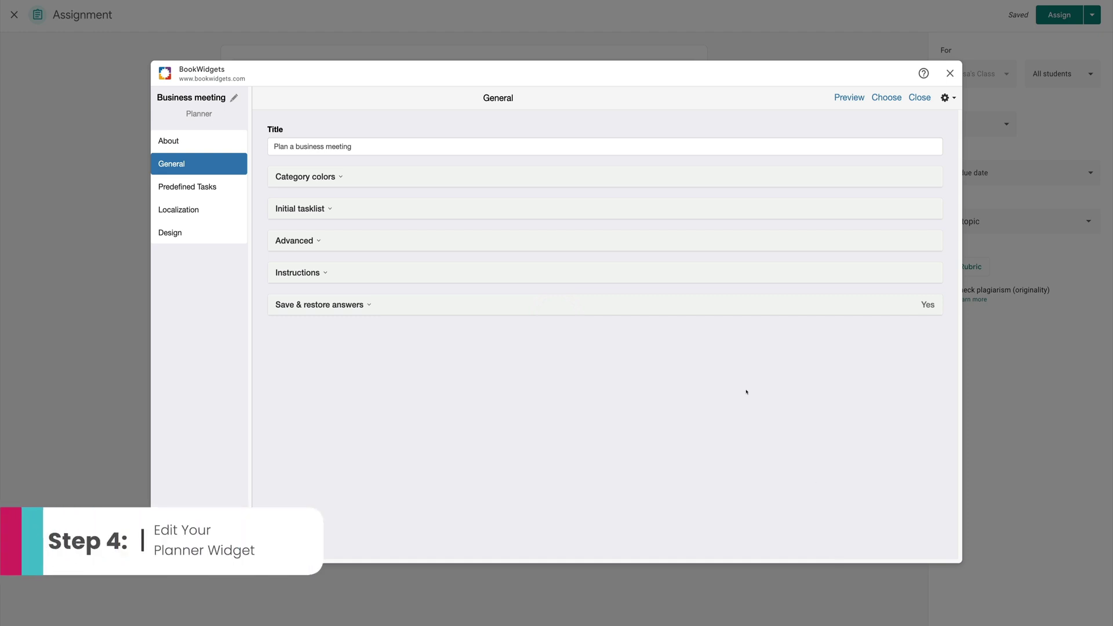
Step: Retitle the planner 'My Homework Project' and check Category 1's colour without changing it
click(336, 146)
key(ctrl+a)
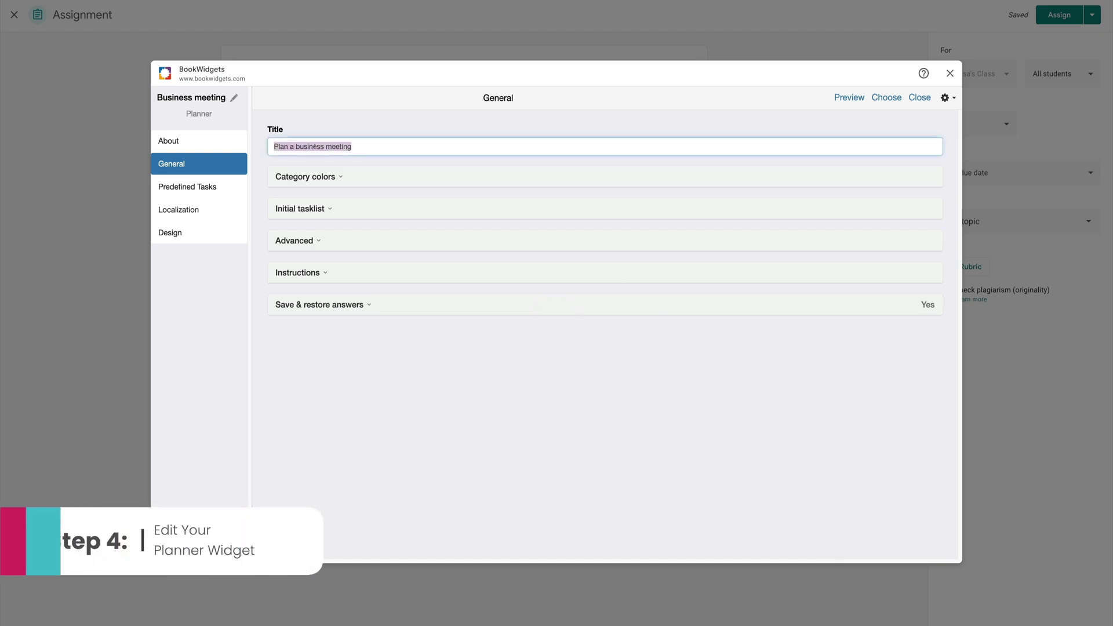
text(My Ho)
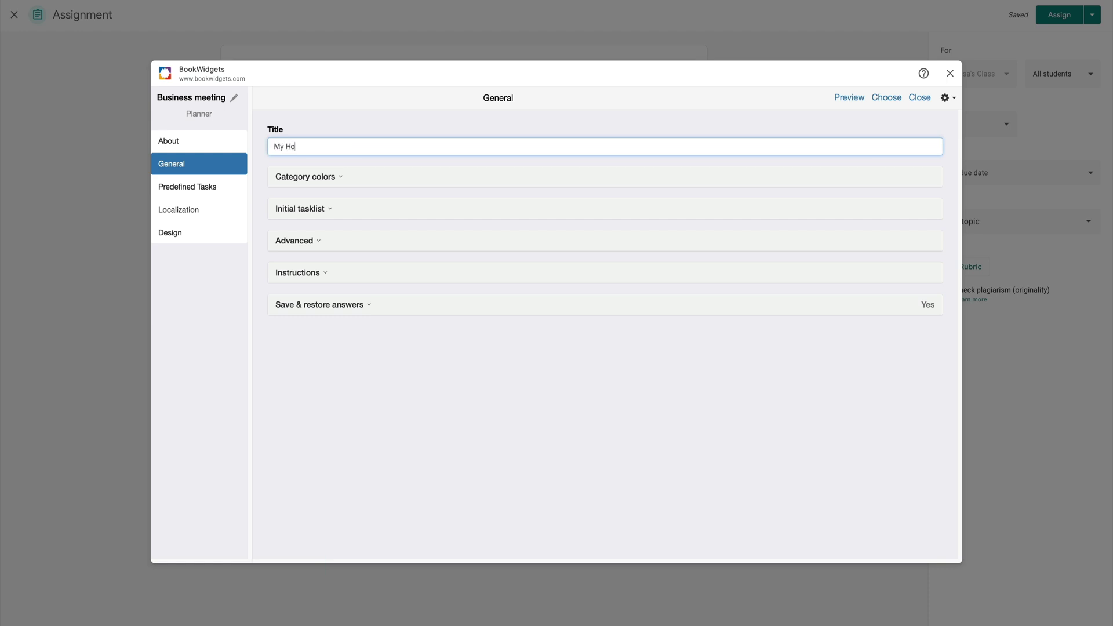
text(mework Project)
click(302, 177)
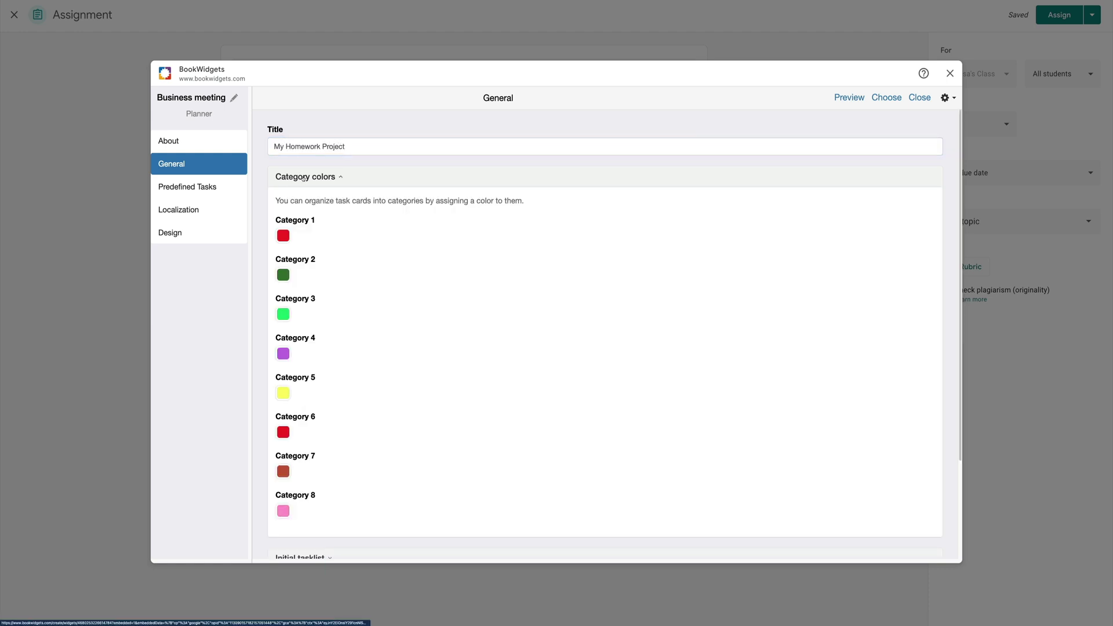
click(283, 237)
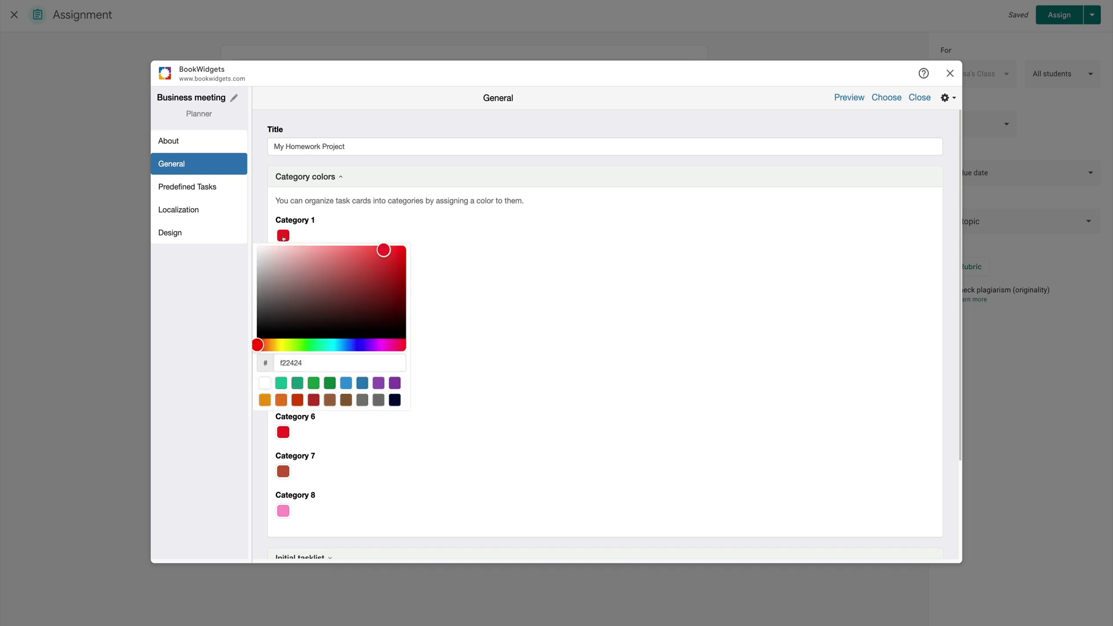
click(317, 230)
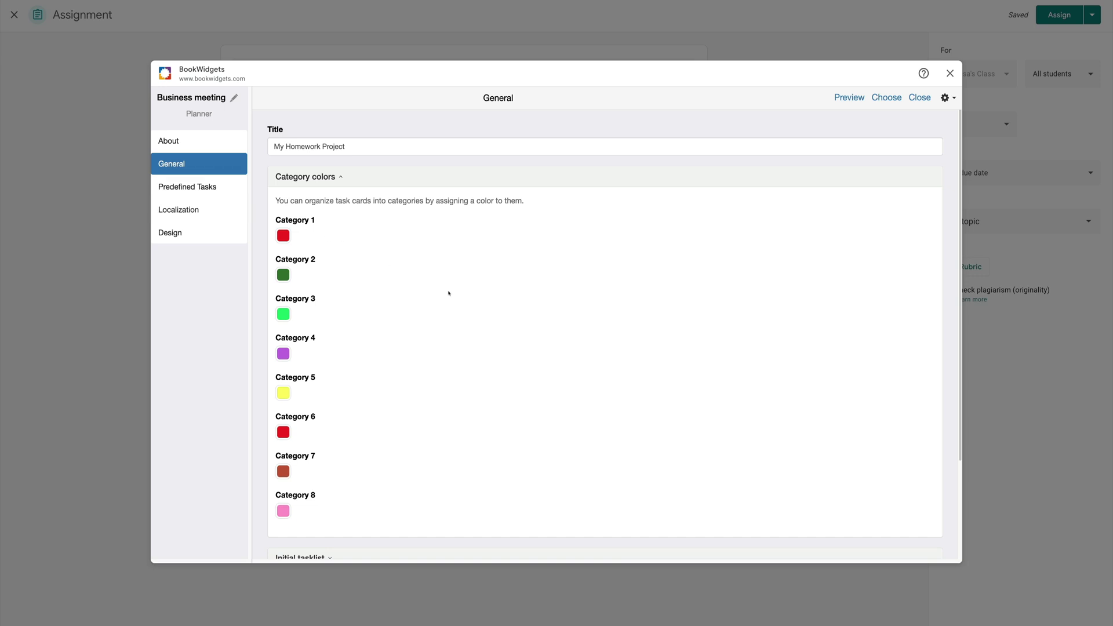
Step: Reveal the Initial tasklist with its seven tasks, Take Notes in Class through Present to class
click(309, 178)
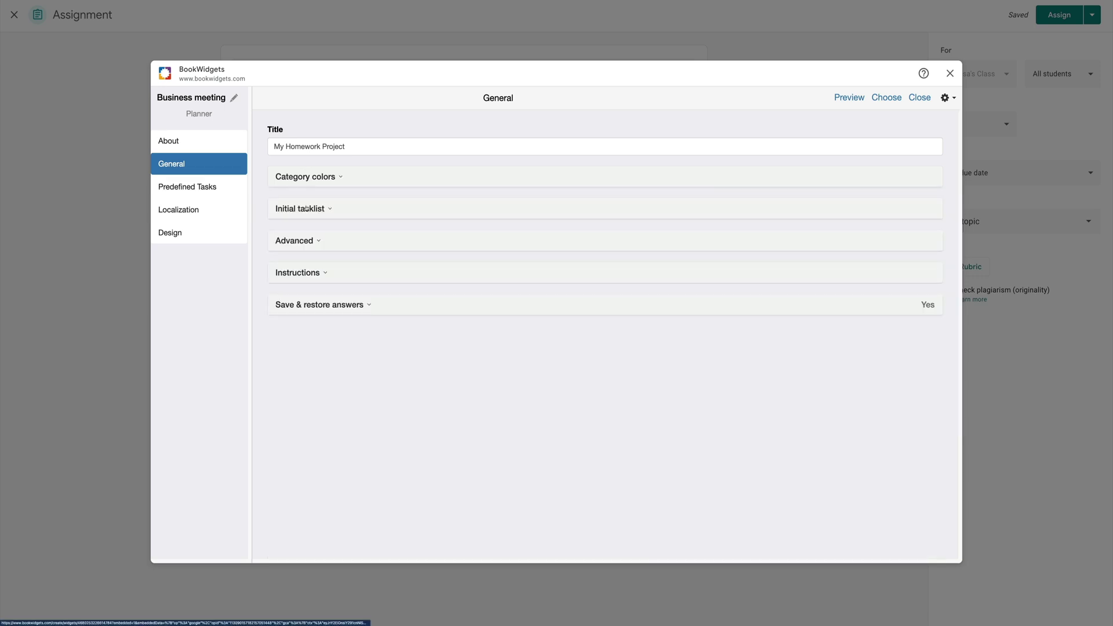
click(306, 208)
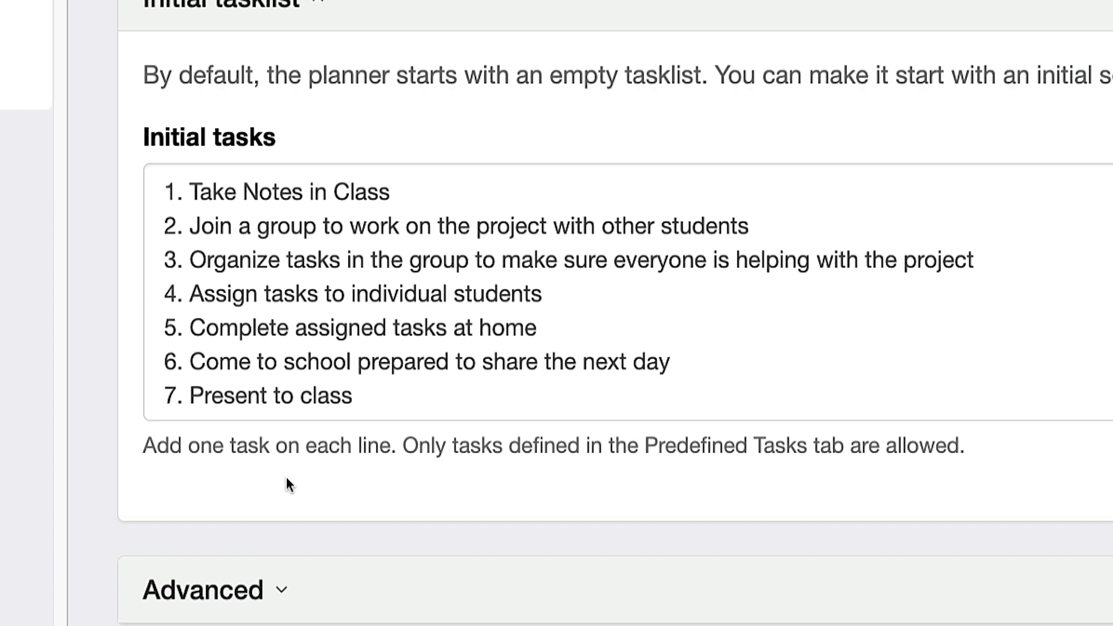
Step: Under Advanced, allow students to re-order, insert and define new tasks, but not delete them
click(248, 7)
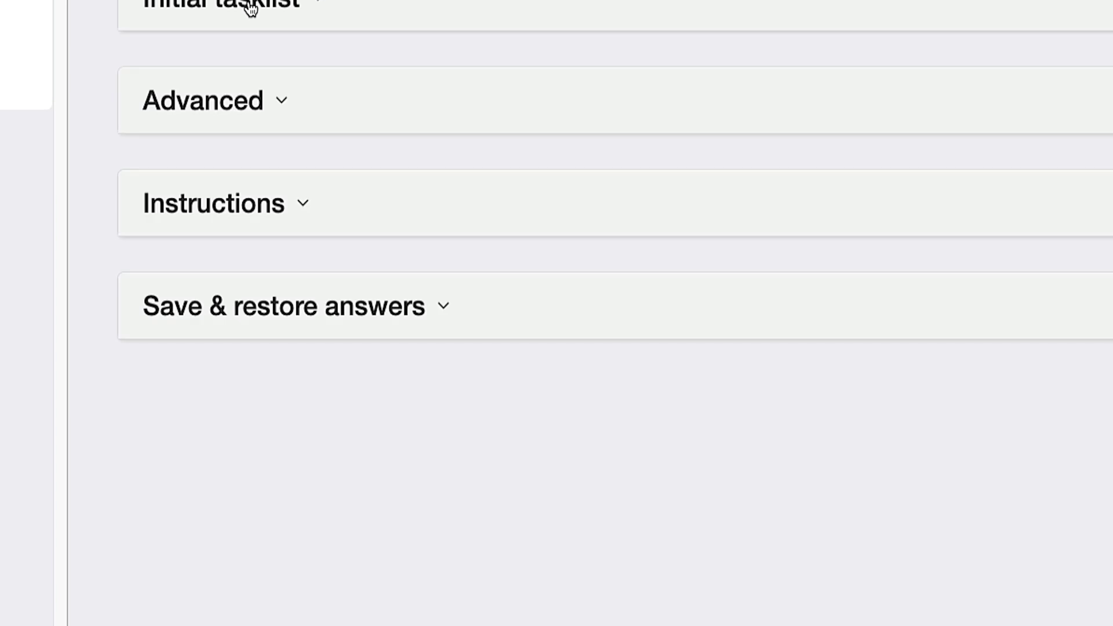
click(232, 89)
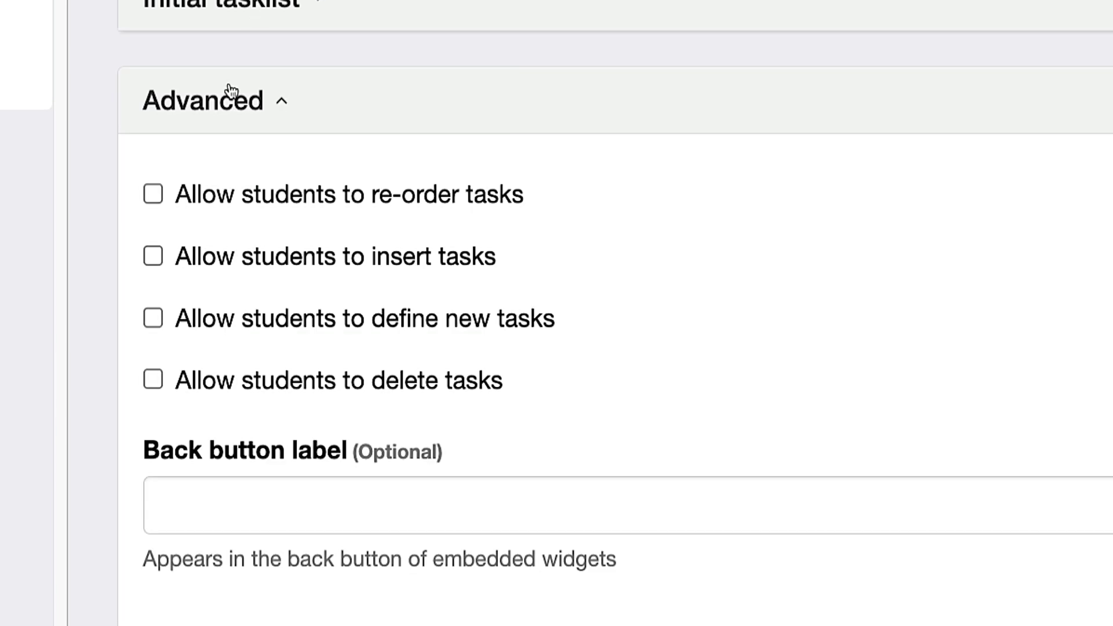
click(233, 204)
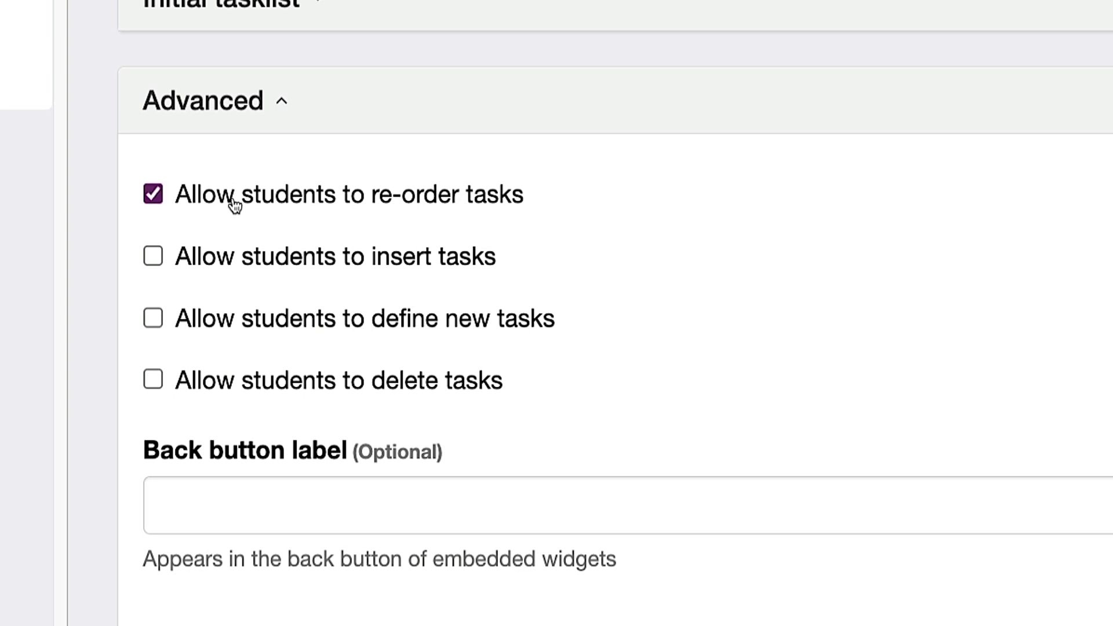
click(231, 268)
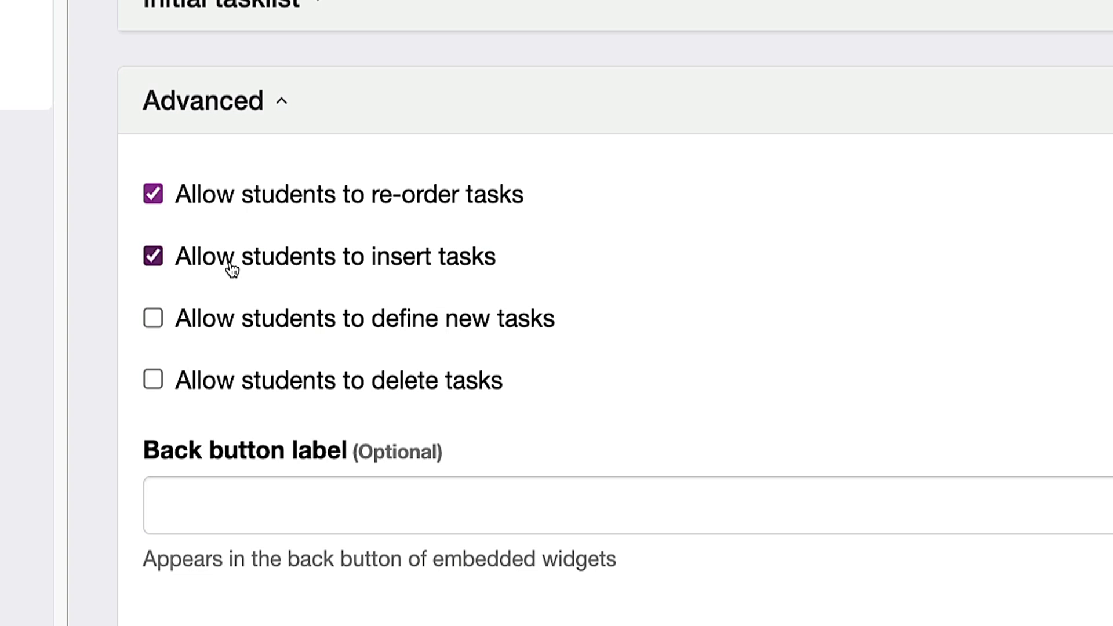
click(345, 319)
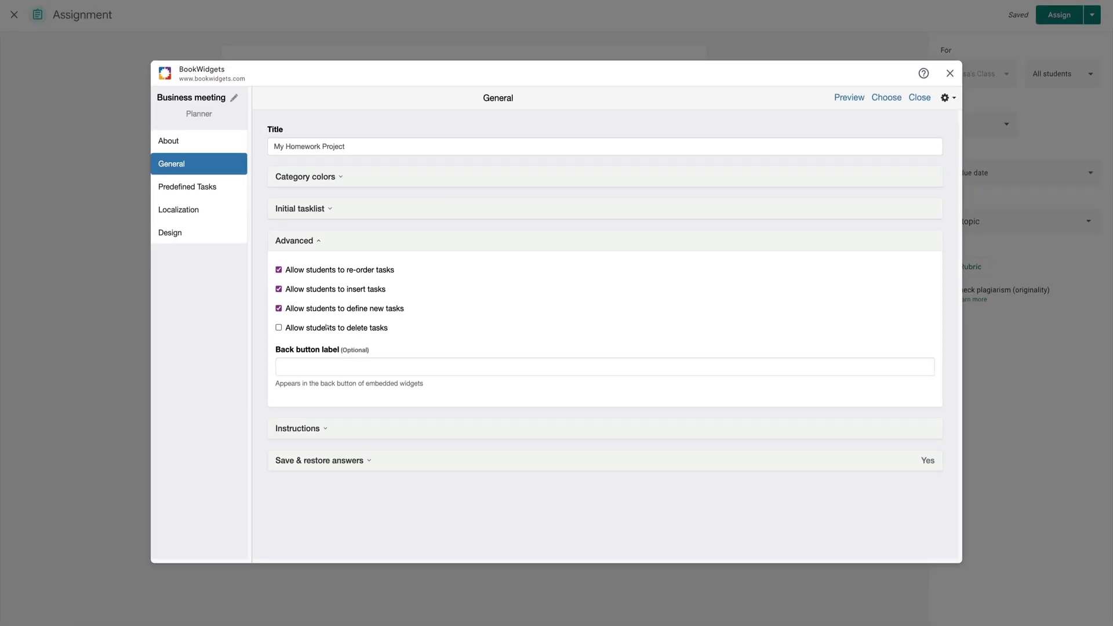
click(327, 243)
Step: Paste 'Please complete these tasks in class today so your group can present in class tomorrow.' as instructions
click(299, 272)
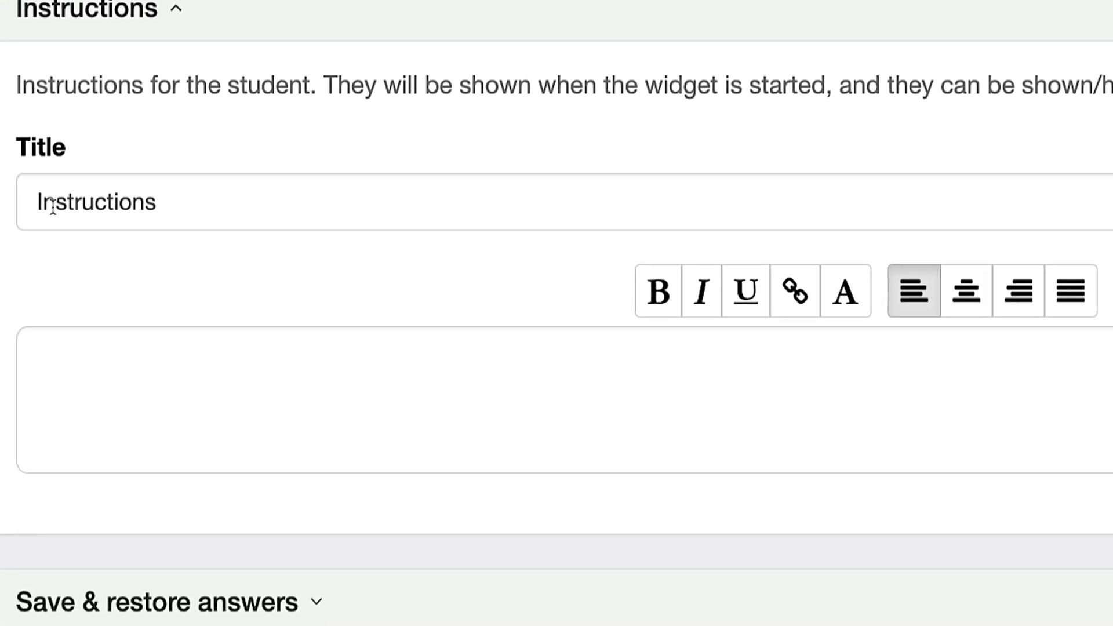
click(111, 358)
key(super+v)
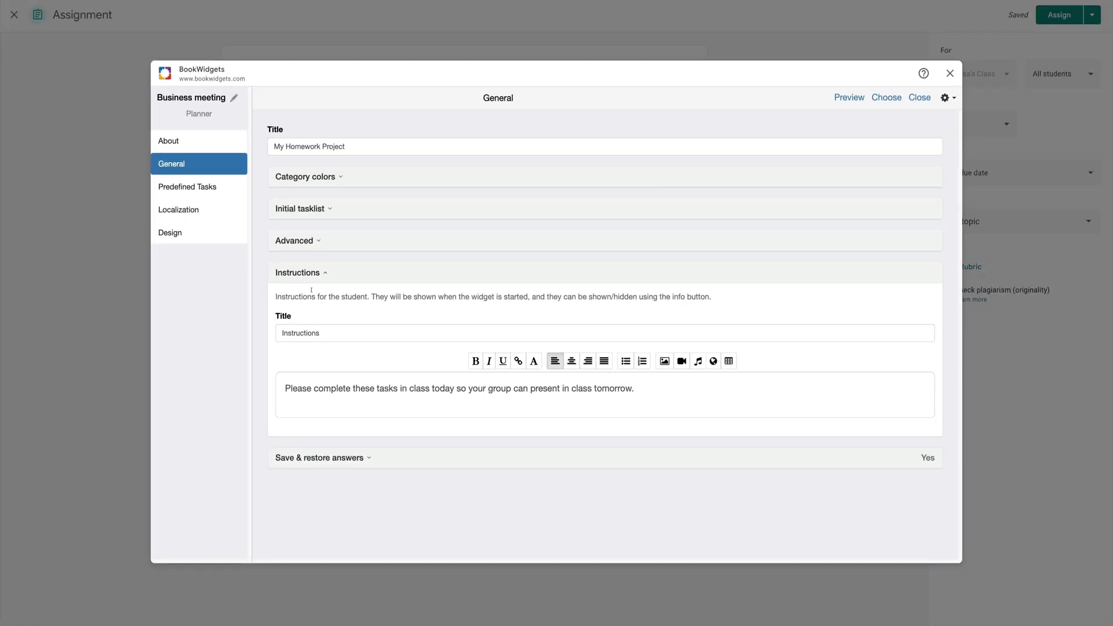
click(311, 275)
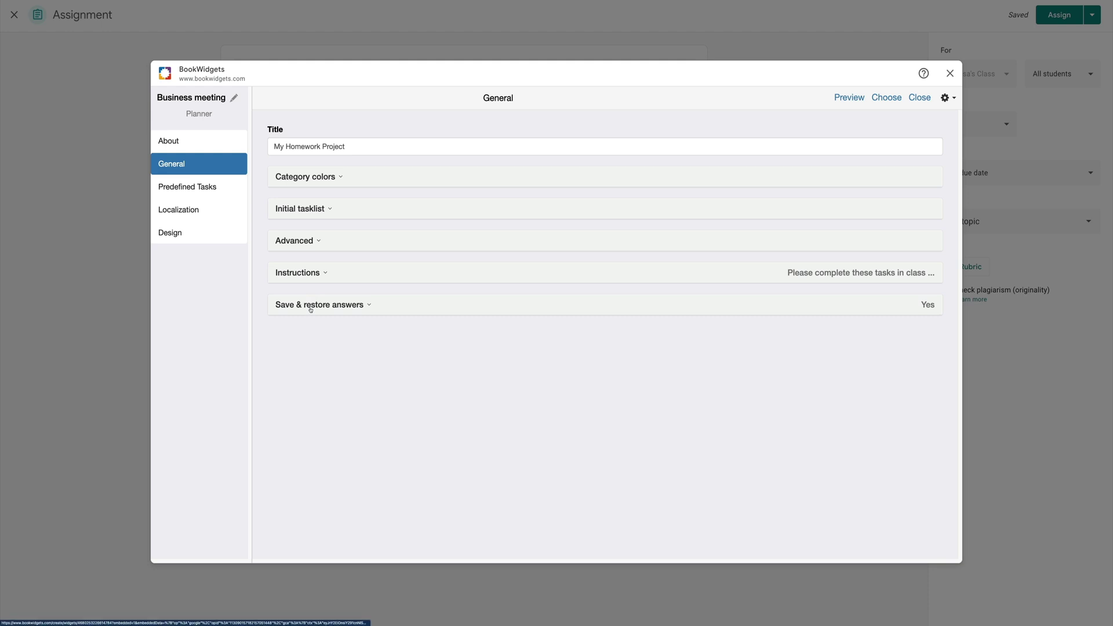
click(310, 307)
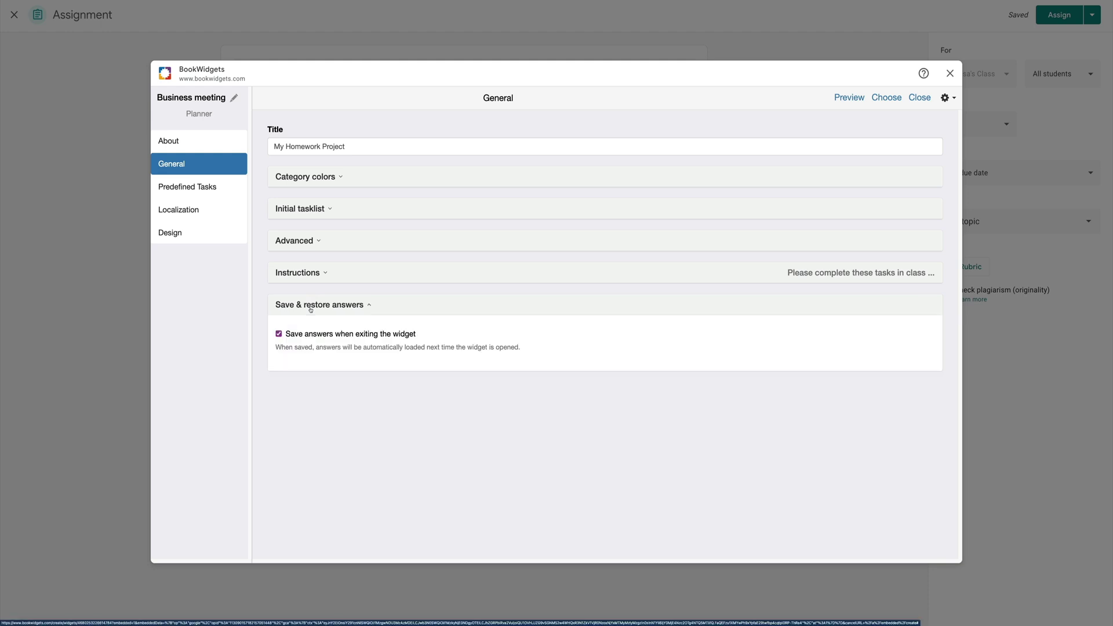
click(858, 98)
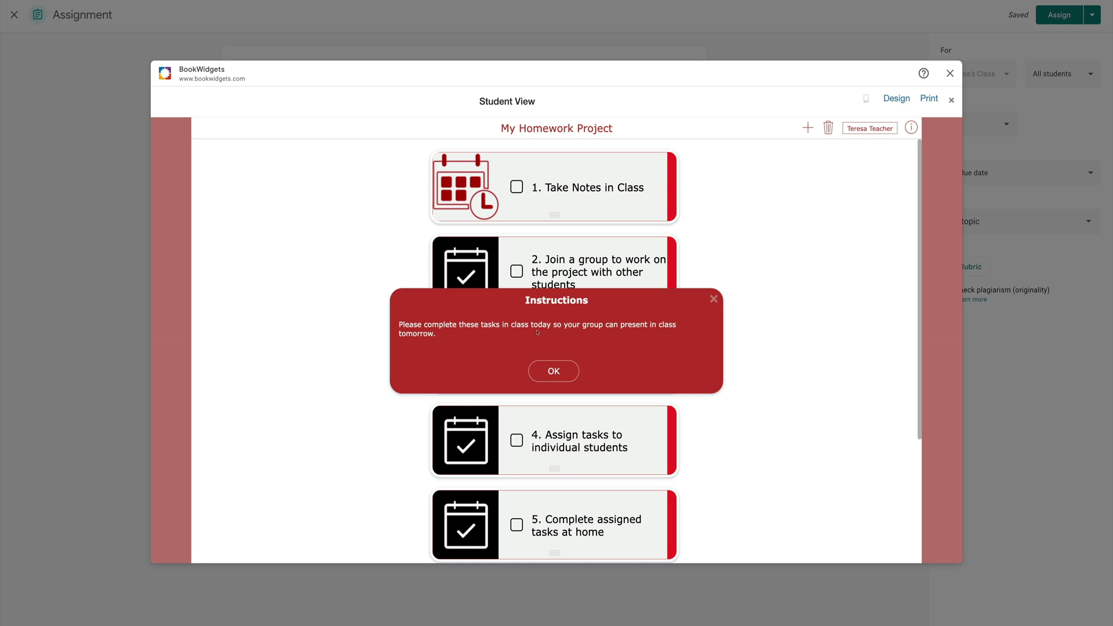
click(567, 372)
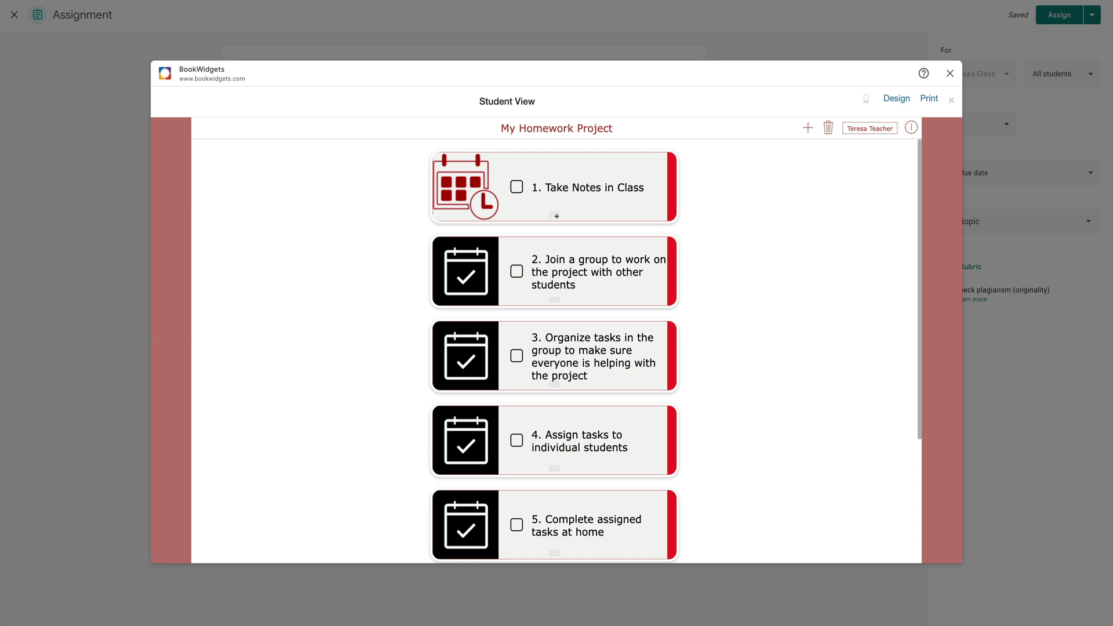
mouse_move(557, 215)
mouse_down()
mouse_move(553, 304)
mouse_move(553, 198)
mouse_up()
click(810, 128)
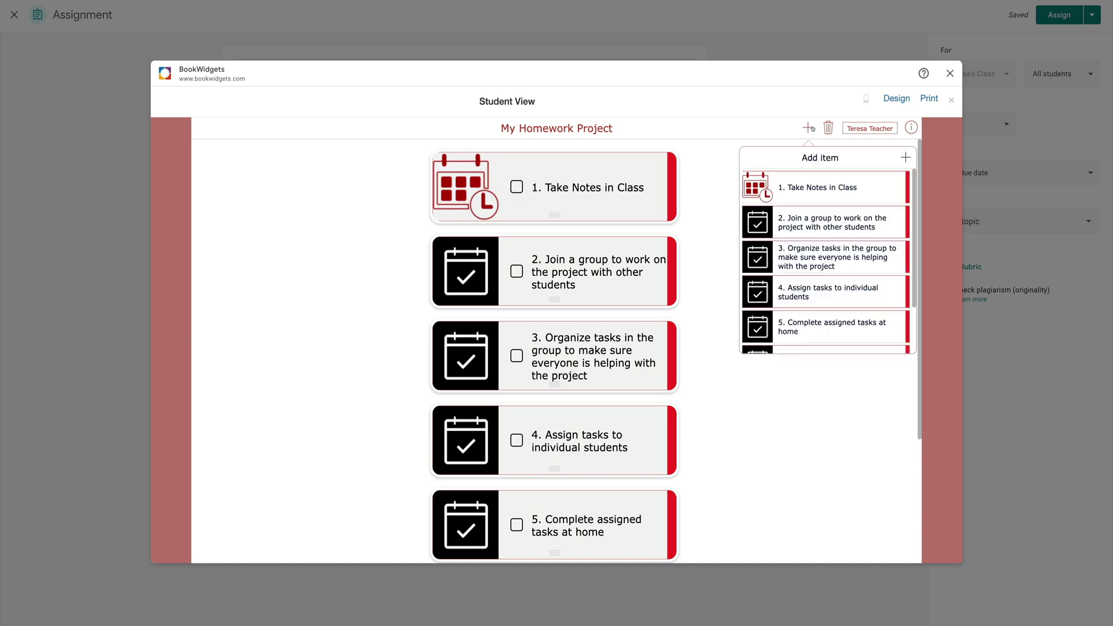
click(905, 157)
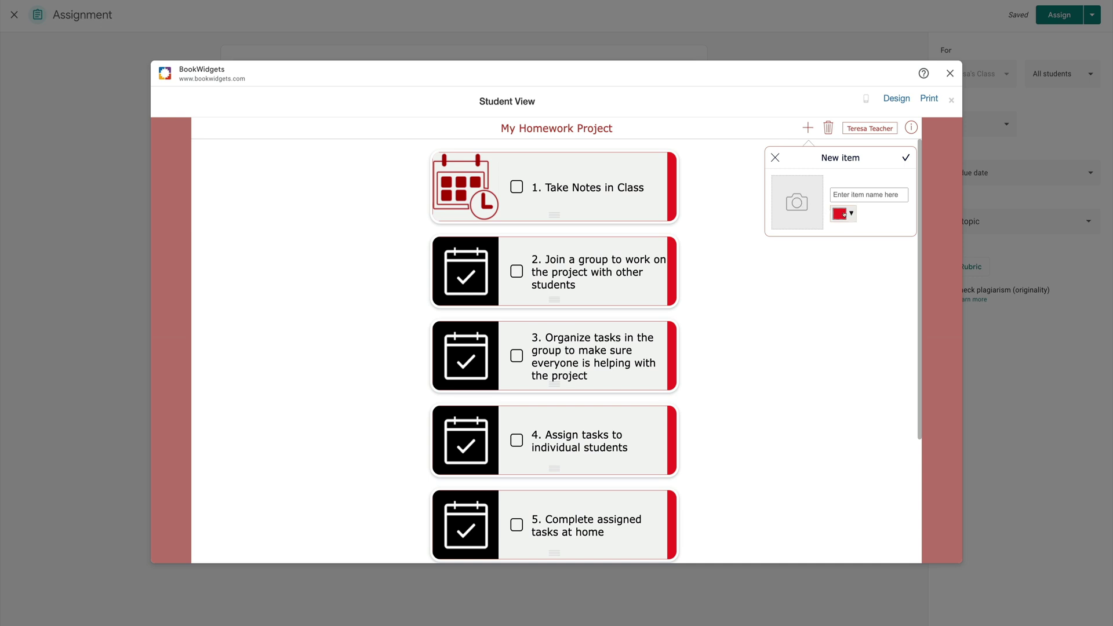
click(775, 157)
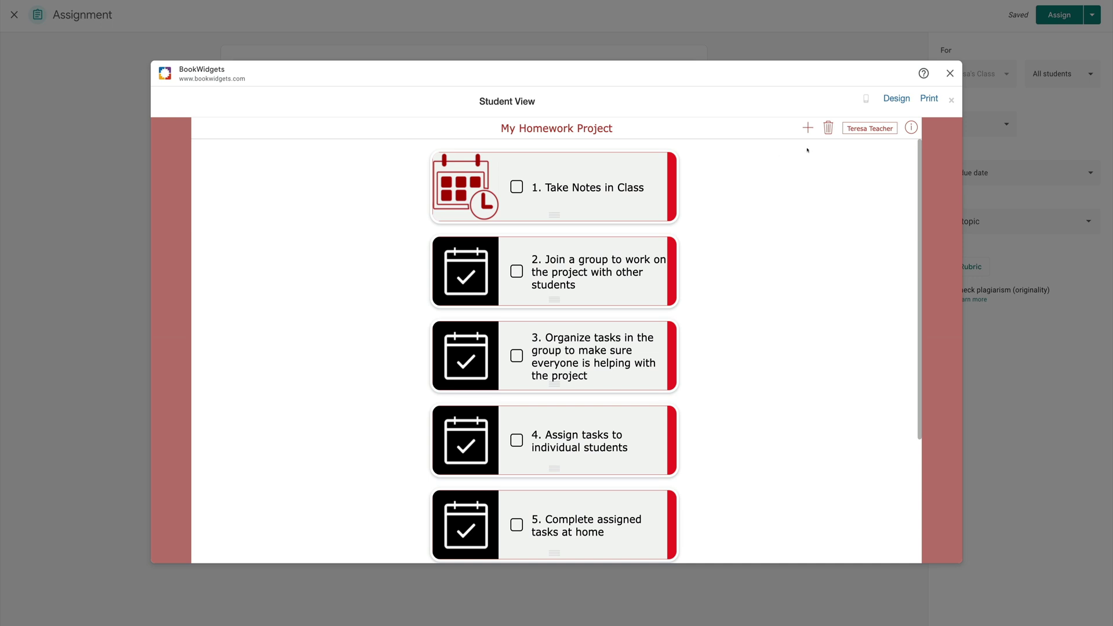
Step: Preview the planner on small and large portrait screens, settling on Small screen landscape
click(868, 100)
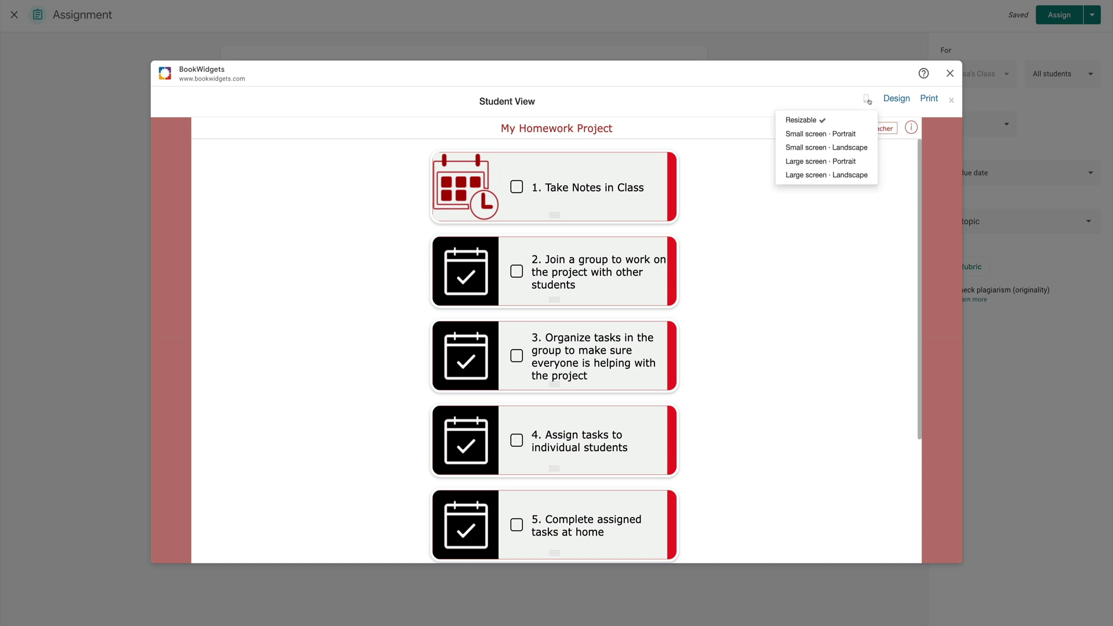
click(842, 134)
click(866, 98)
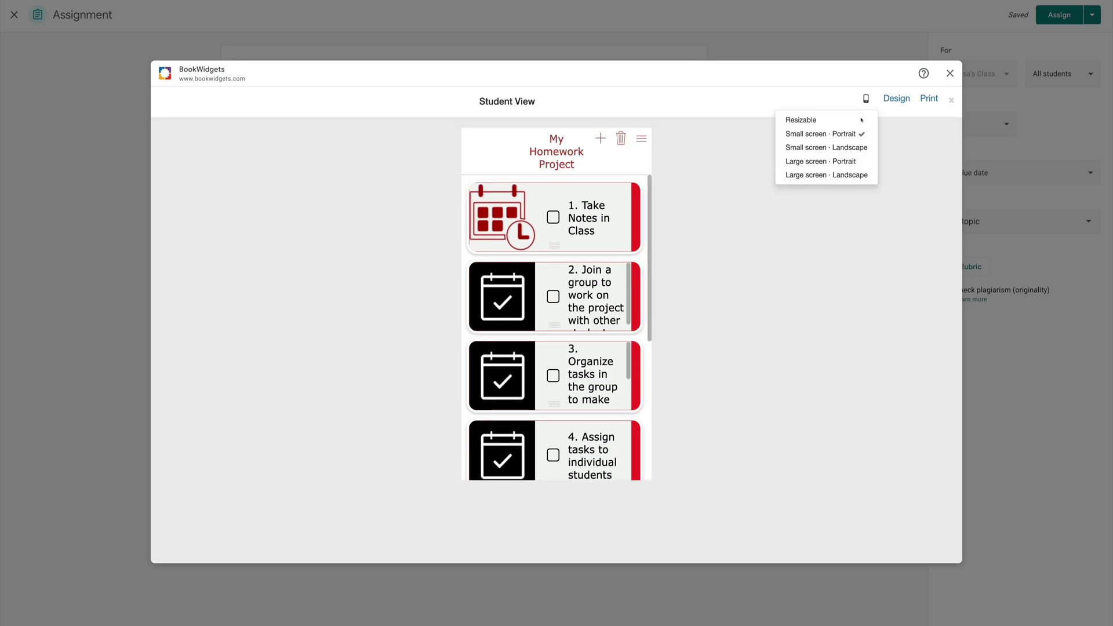
click(850, 162)
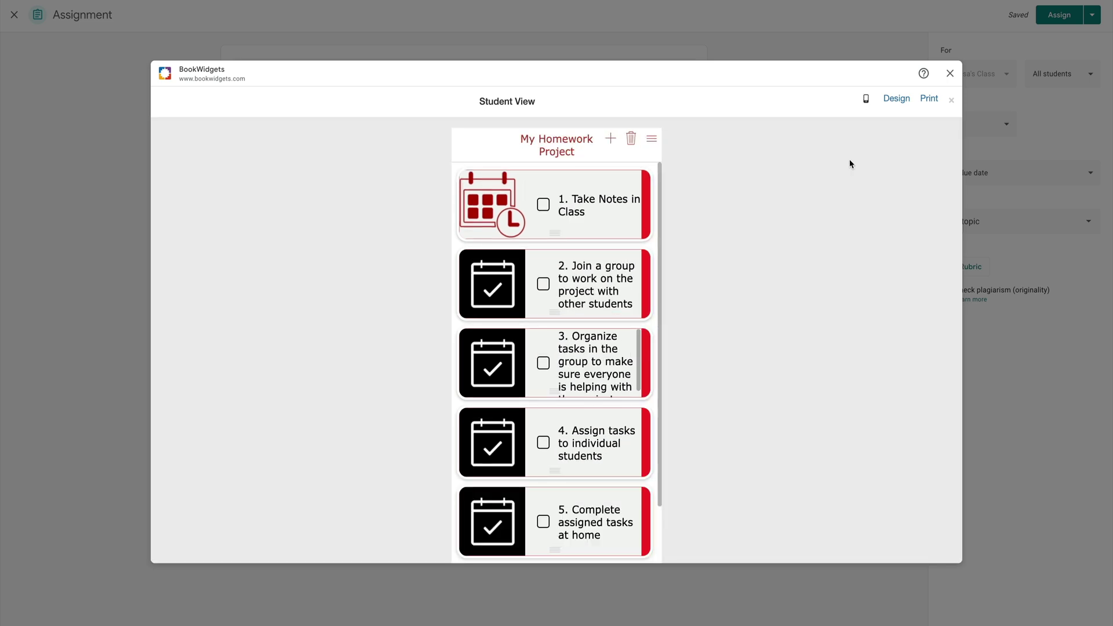
click(867, 99)
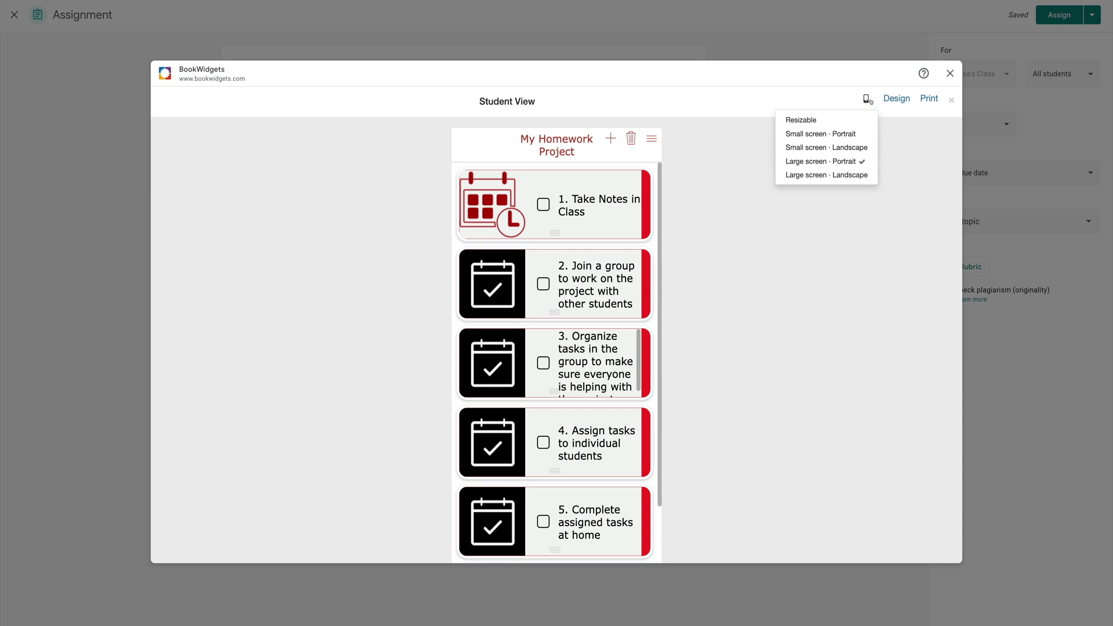
click(857, 147)
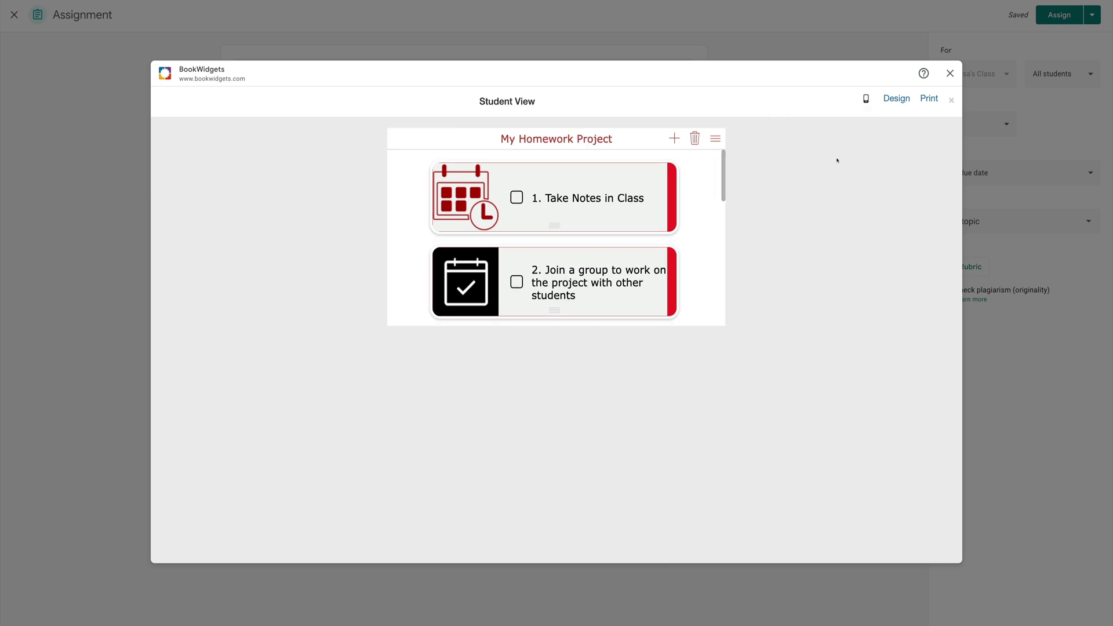
click(717, 138)
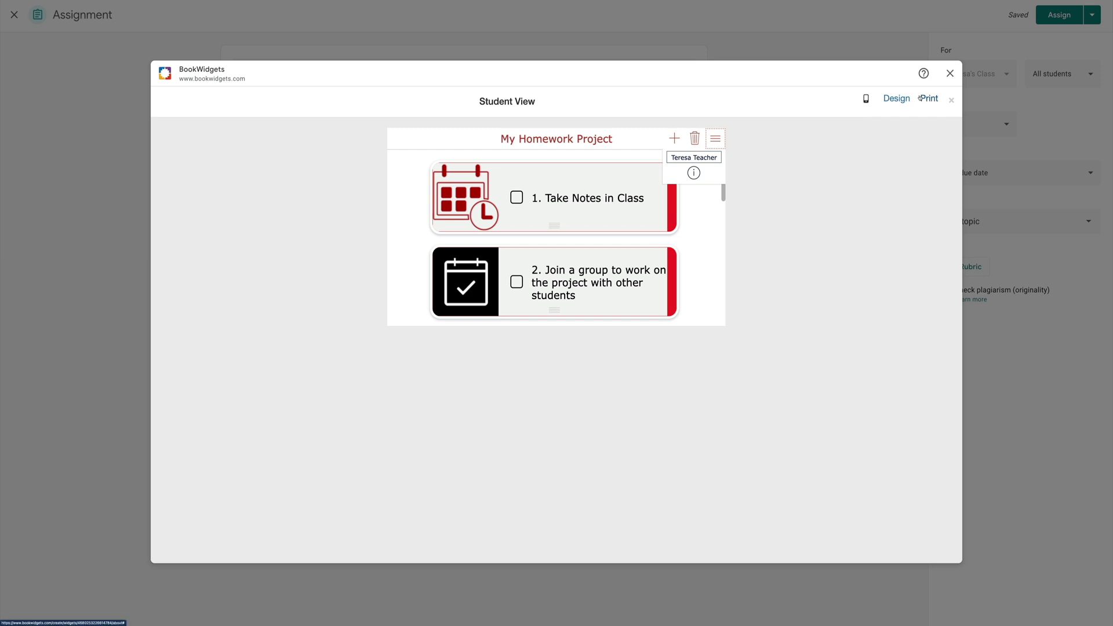
click(951, 101)
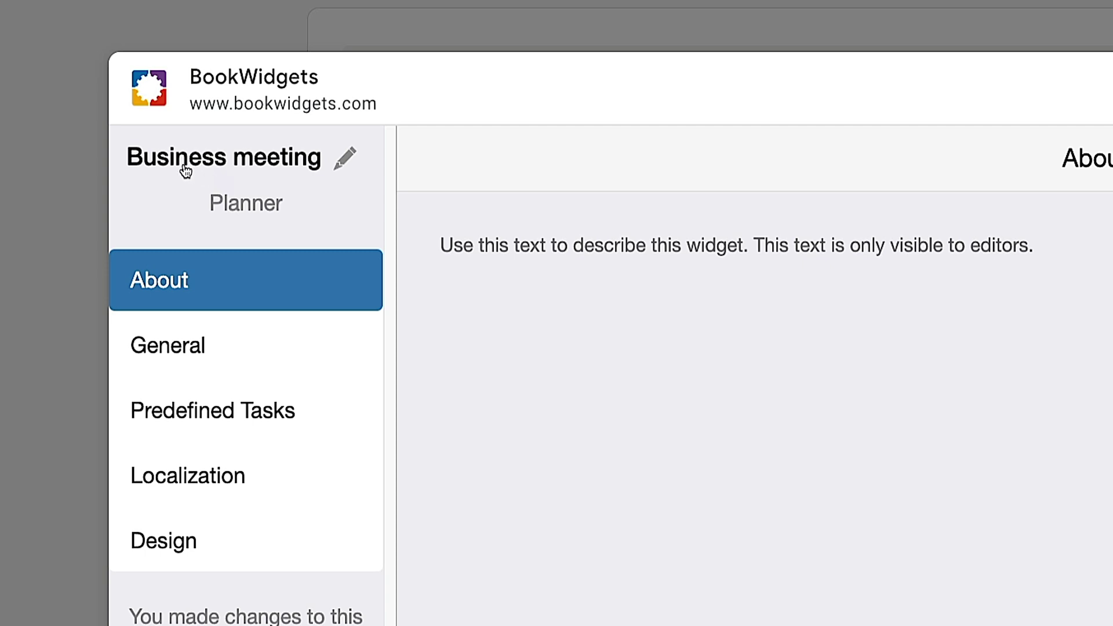
Step: Rename the widget 'My Classroom Project Planner' with the description 'Group Homework Assignment'
click(346, 157)
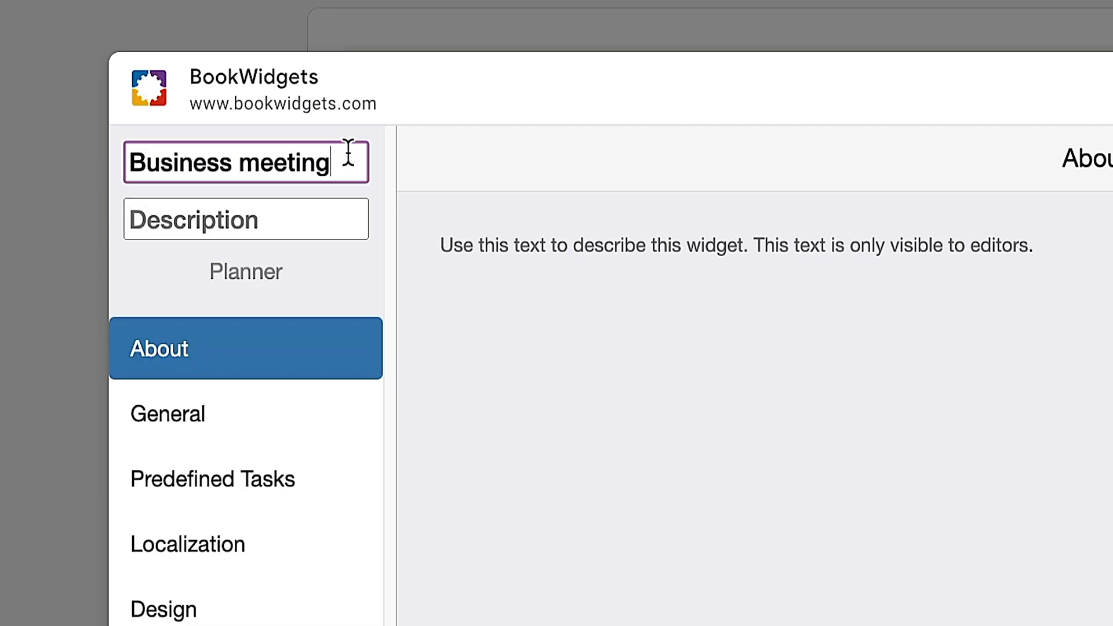
triple_click(347, 152)
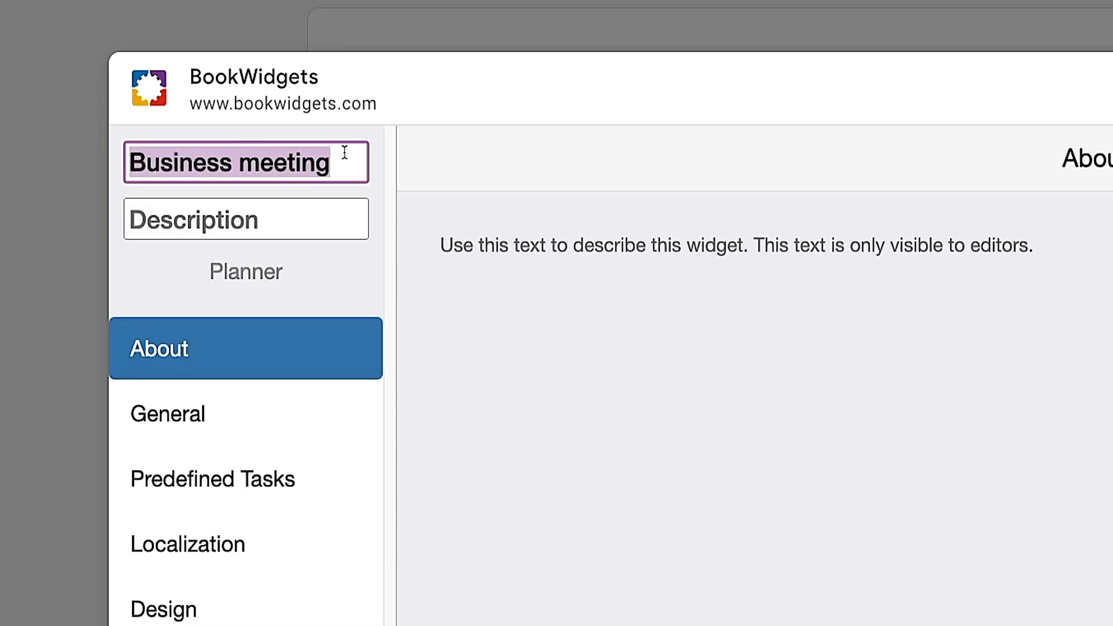
text(My Classr)
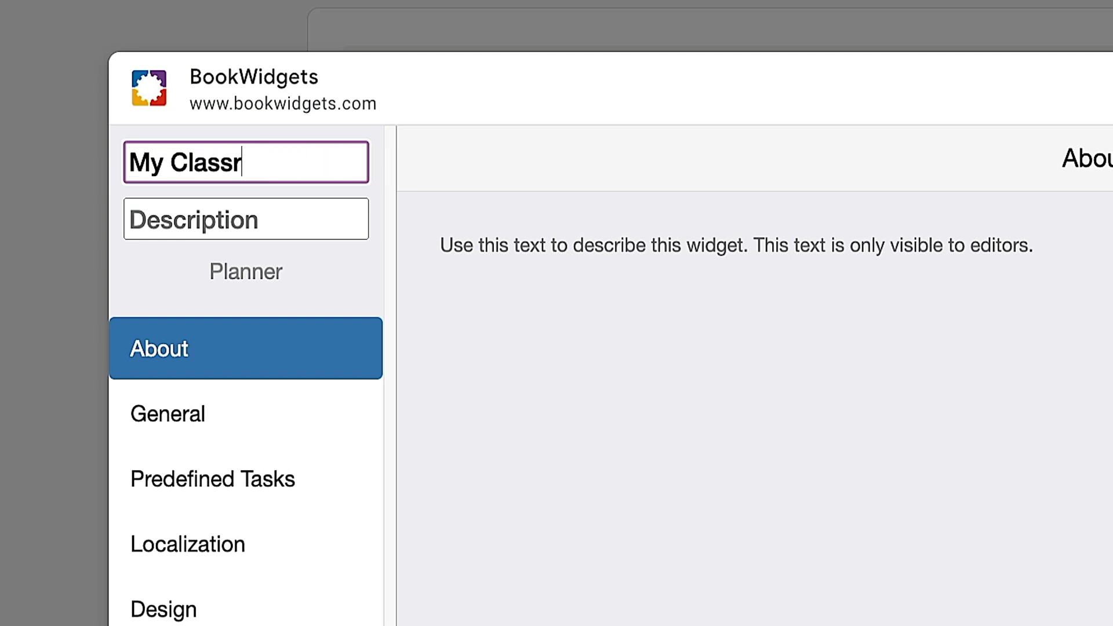
text(oom Project P)
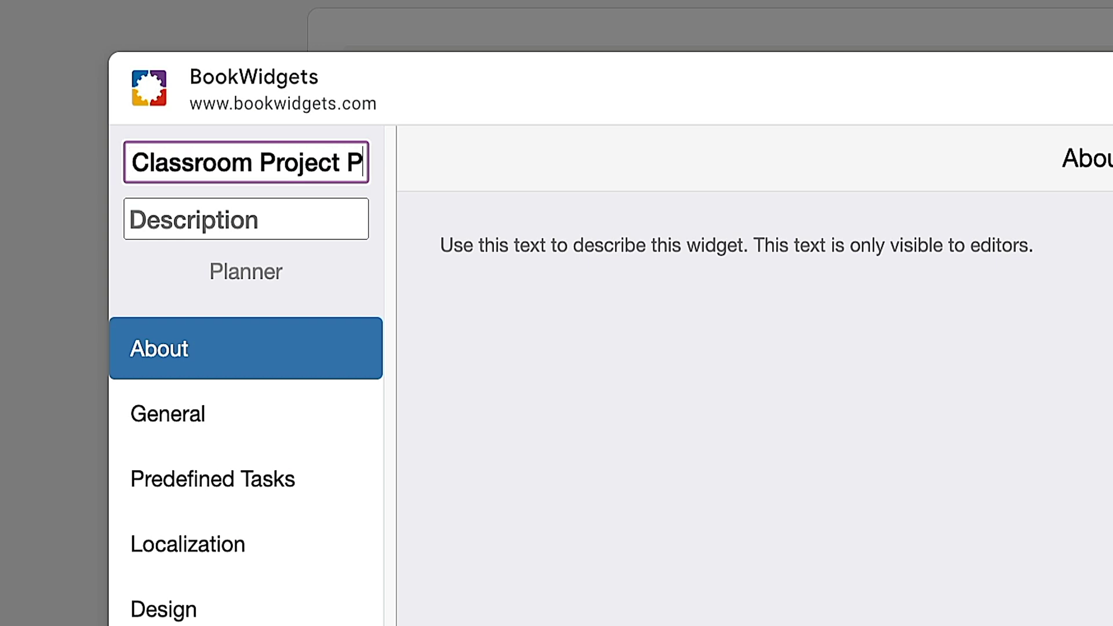
text(lanner)
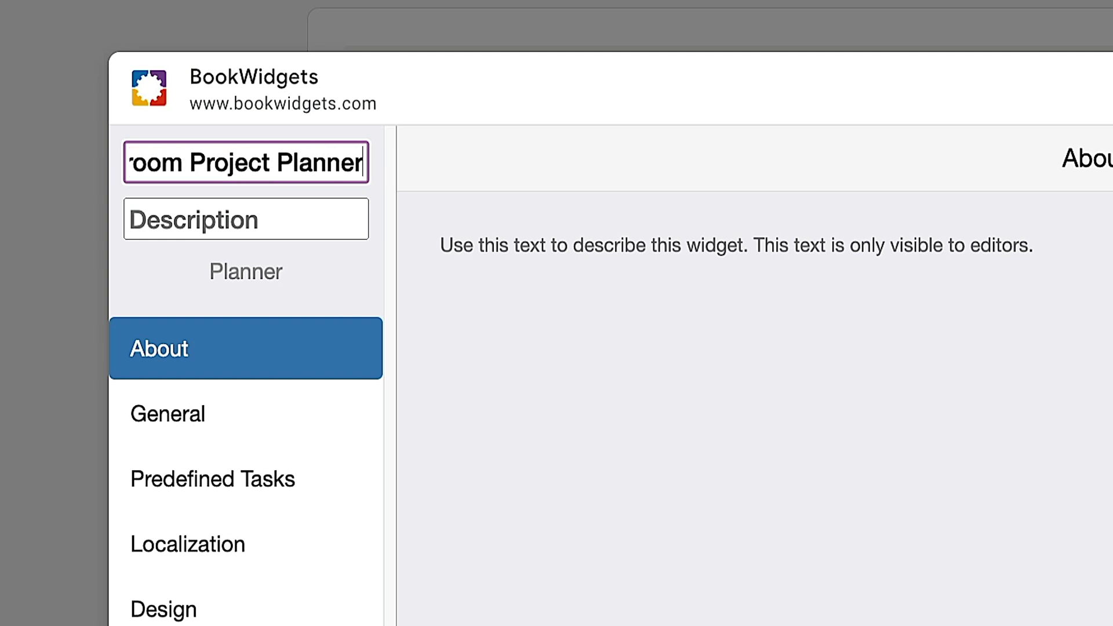
click(312, 216)
text(/)
key(BackSpace)
text(Group Ho)
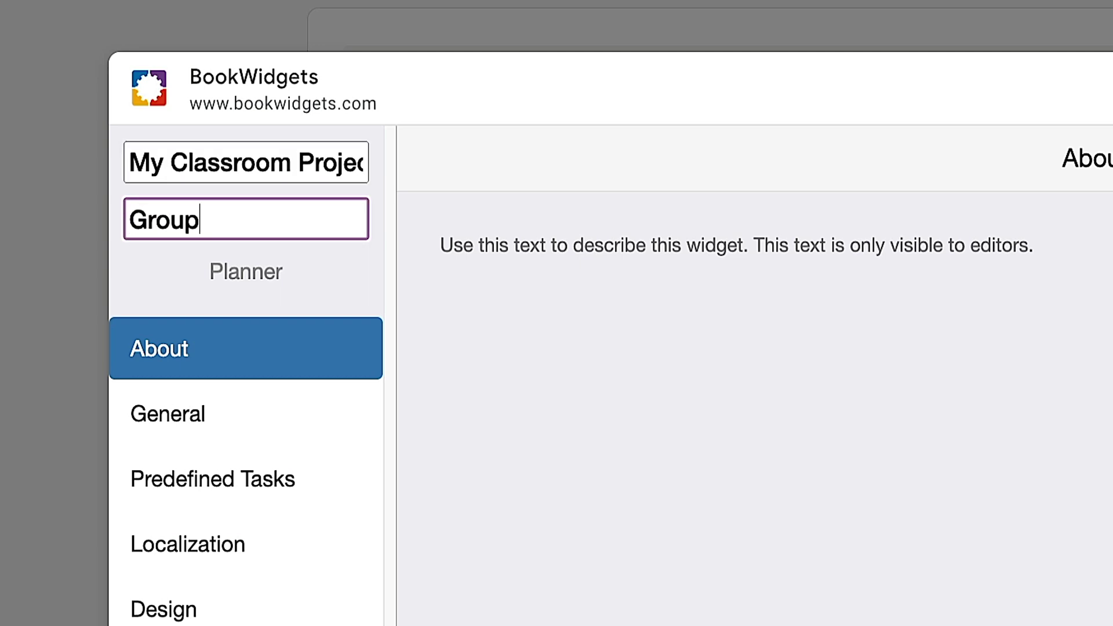
text(mework Assignment)
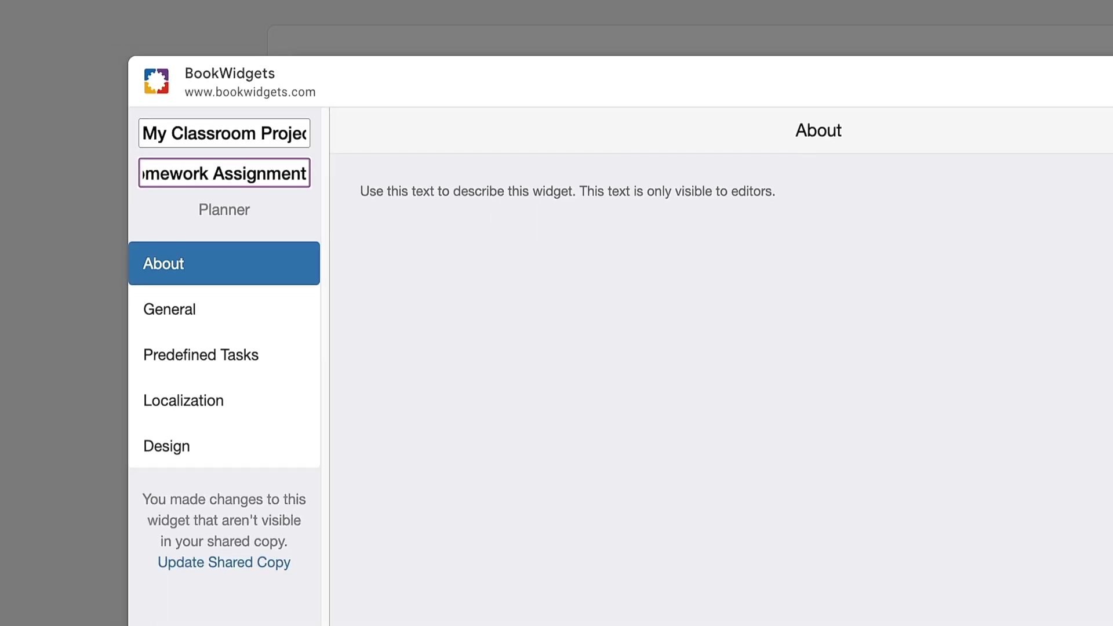
Step: Save the new title and description, then review General, Predefined Tasks, Localization and Design
click(241, 205)
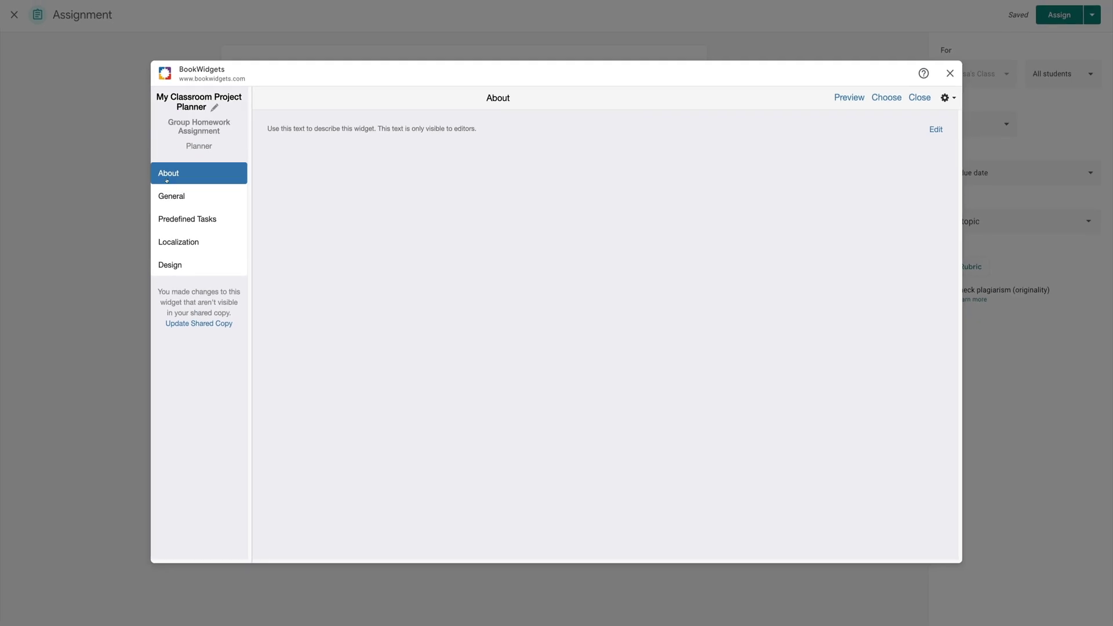
click(169, 196)
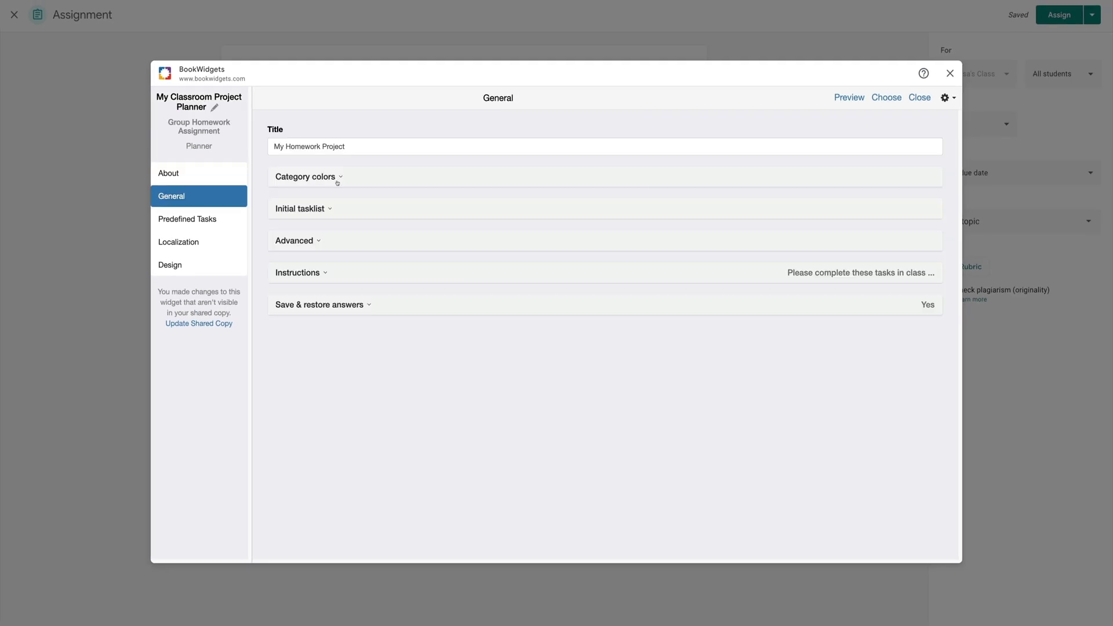
click(200, 216)
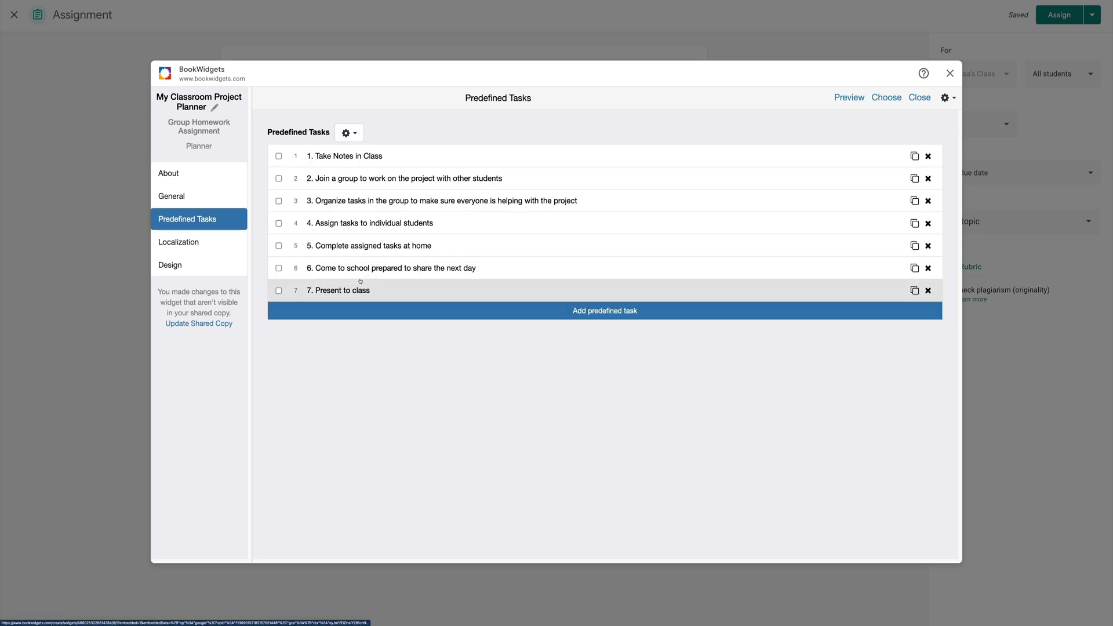
click(196, 249)
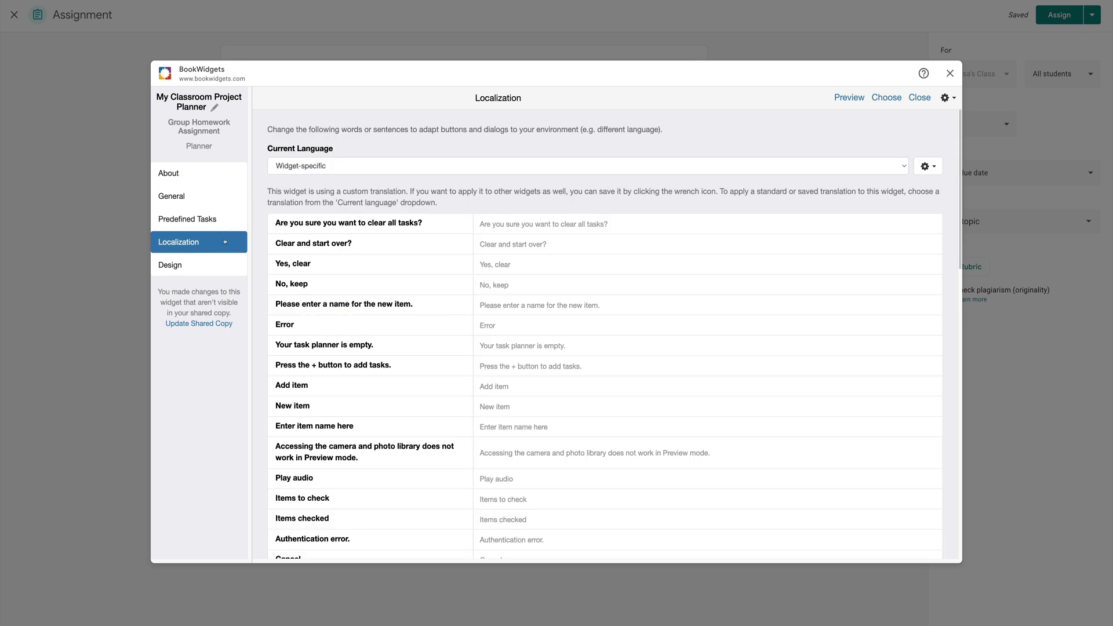
click(198, 262)
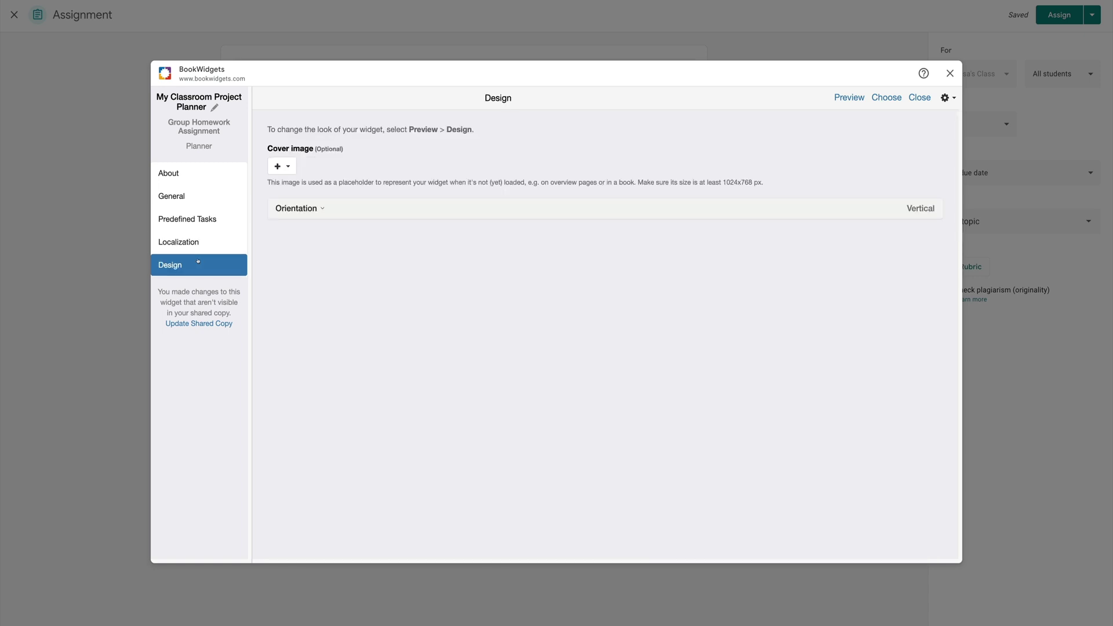
Step: Keep the widget orientation Vertical and leave the cover image unset
click(298, 208)
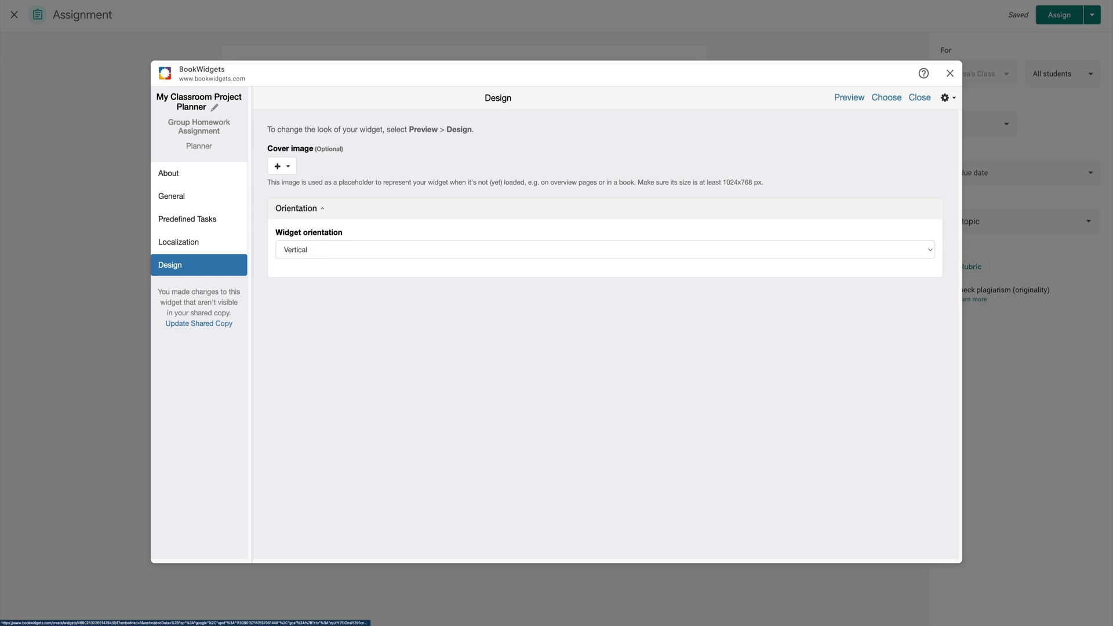
click(319, 249)
click(318, 250)
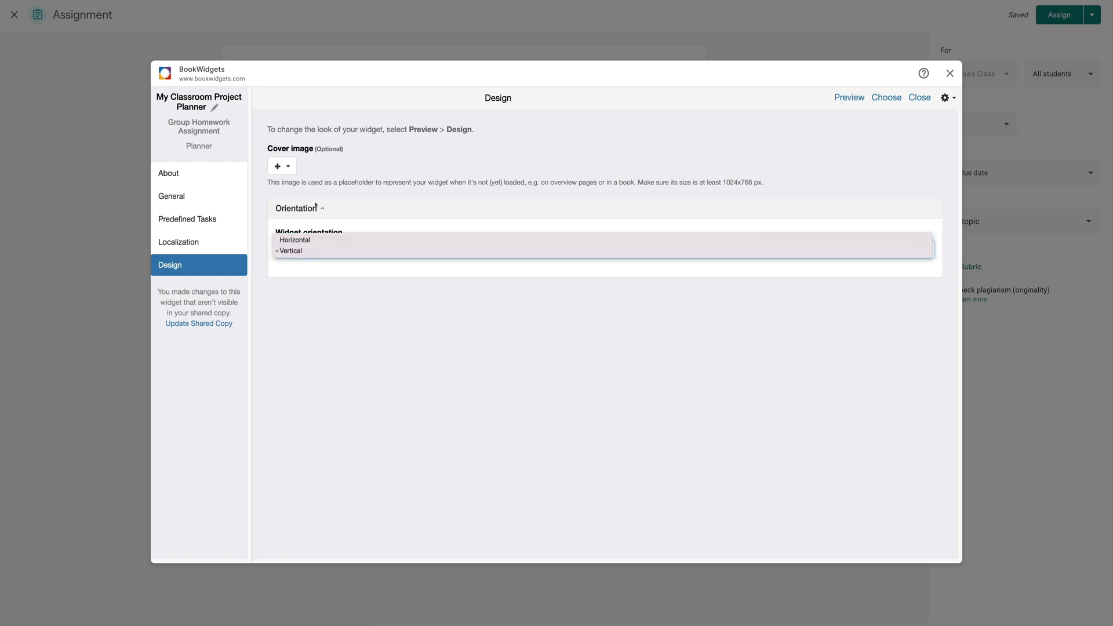
click(292, 172)
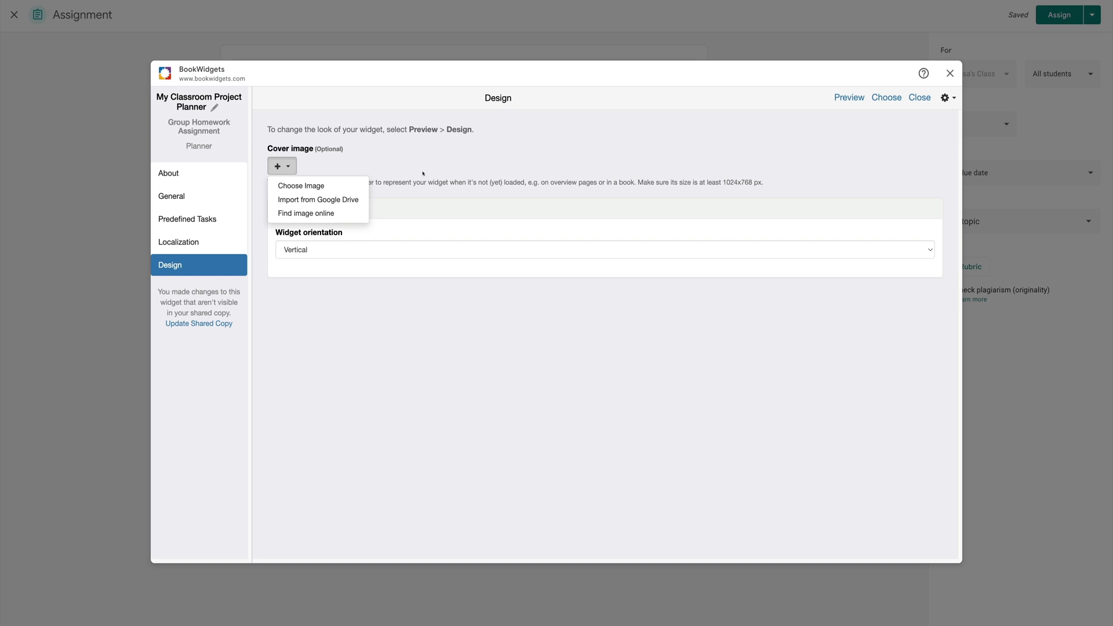
click(805, 148)
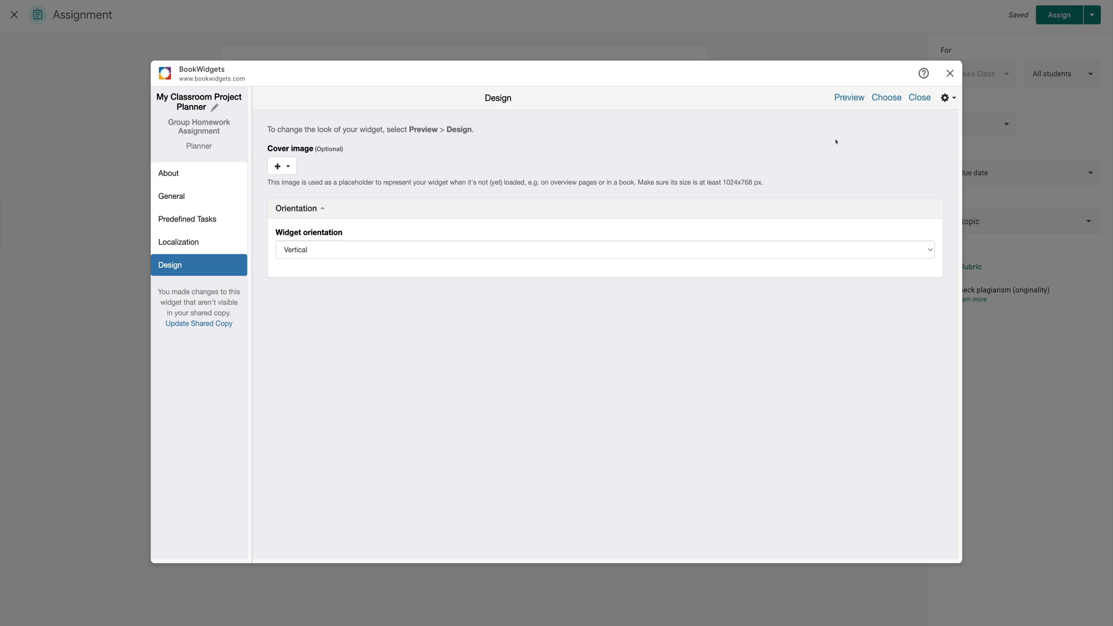
Step: Choose 'My Classroom Project Planner' in BookWidgets to attach it to the Group Presentation Assignment
click(885, 98)
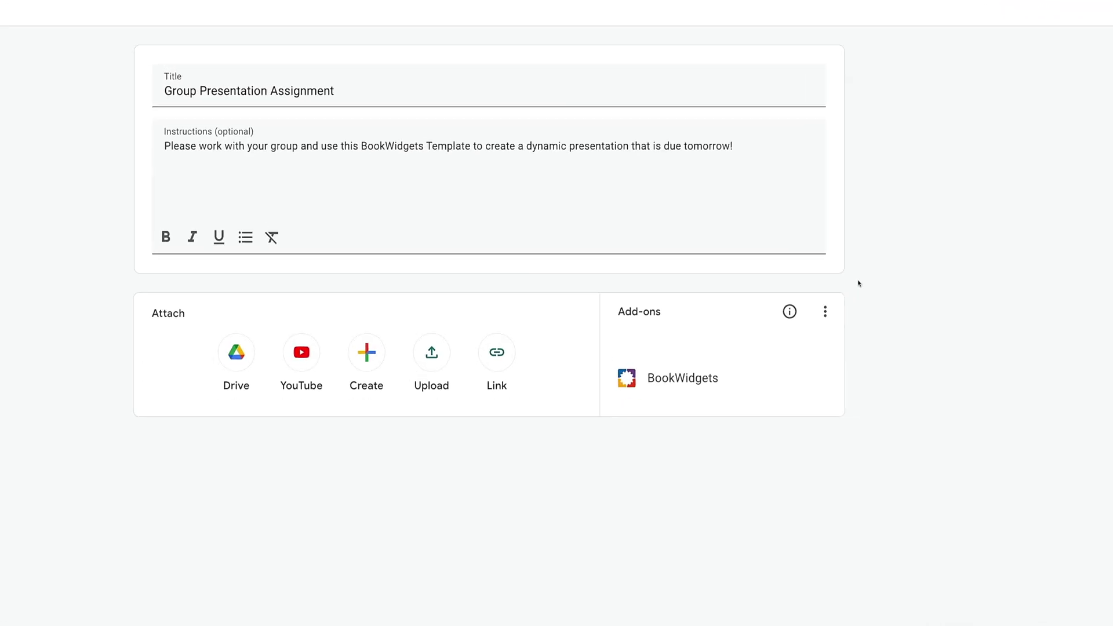